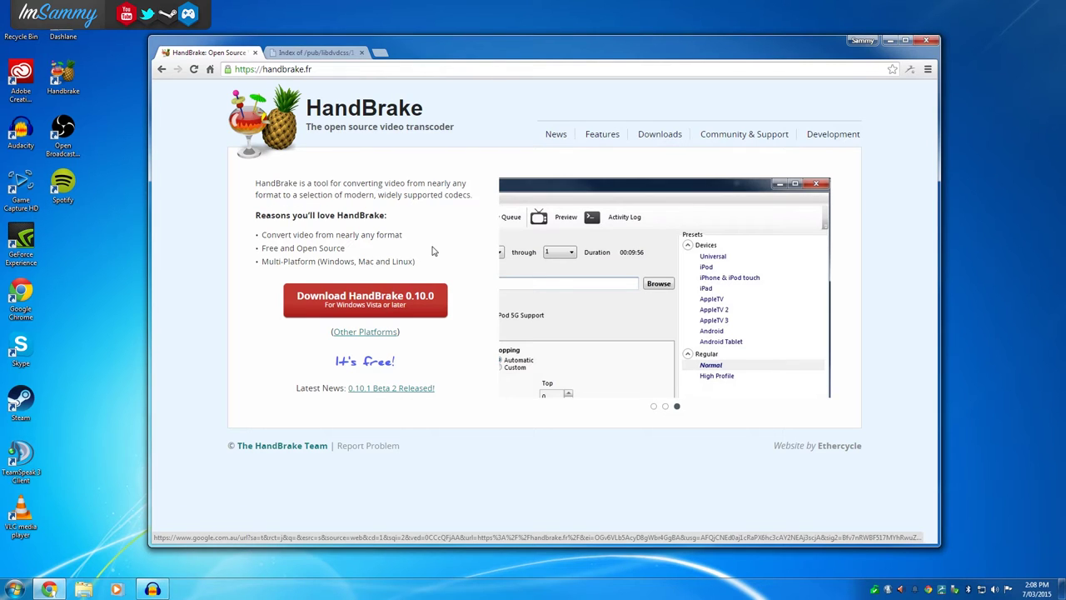
Switch Chrome to the 'Index of /pub/libdvdcss/1.2.12/' tab.
left_click(322, 53)
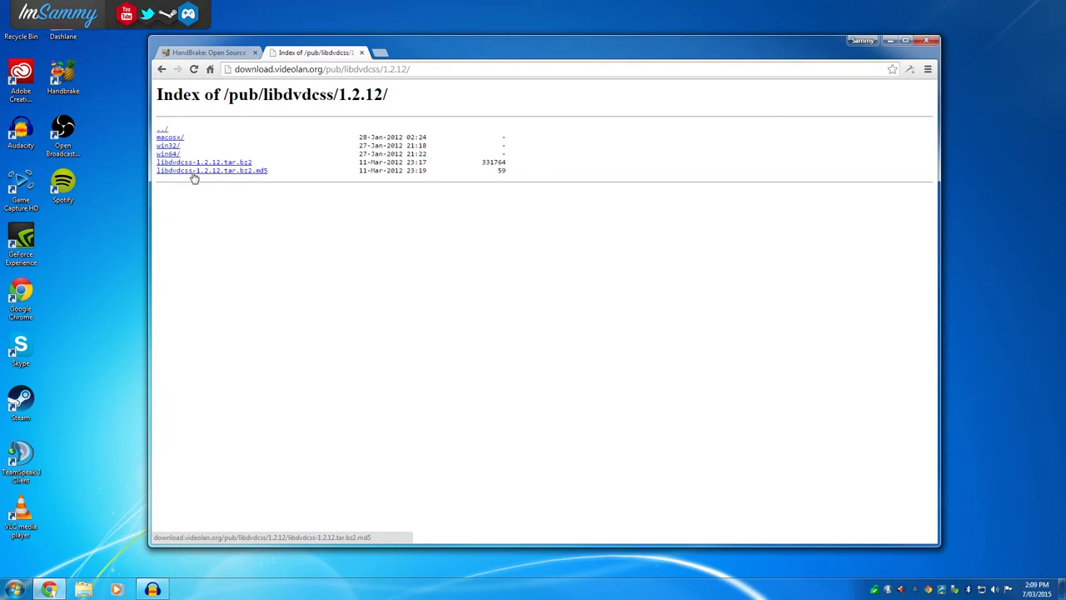
left_click(169, 139)
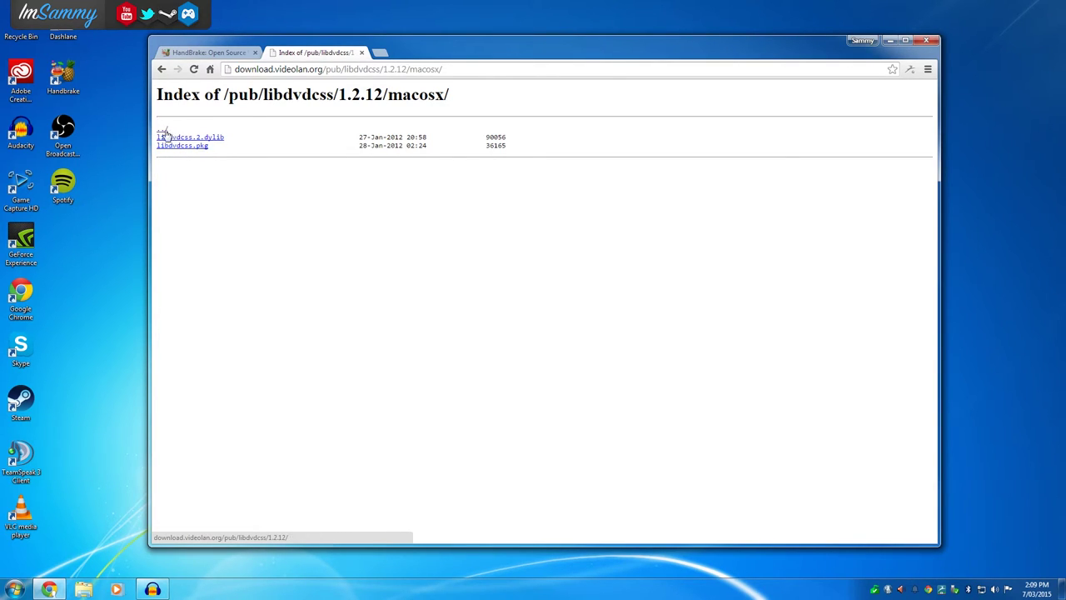
left_click(162, 132)
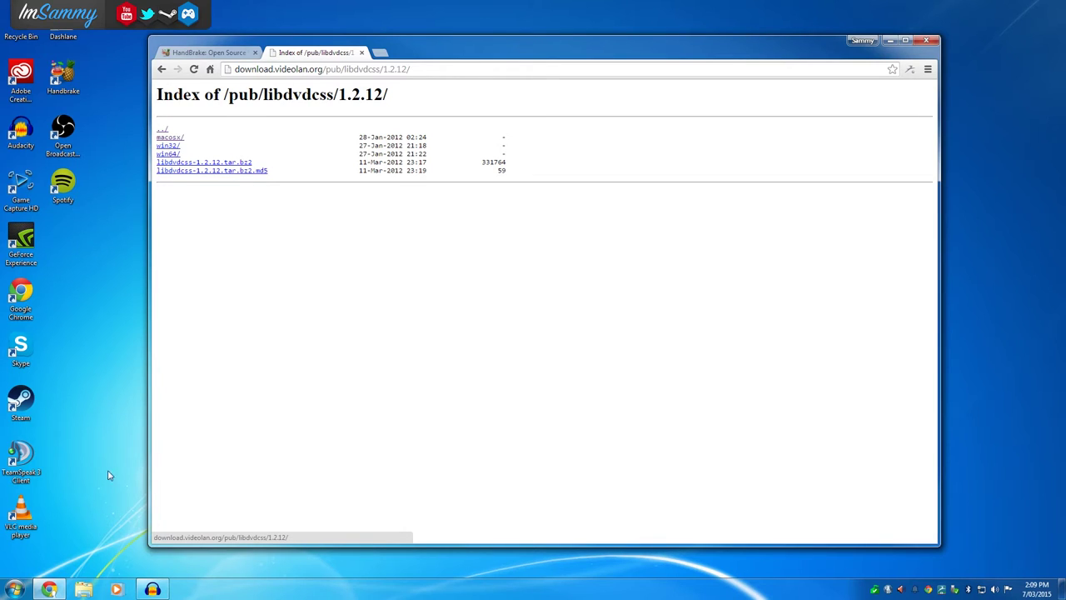
left_click(15, 589)
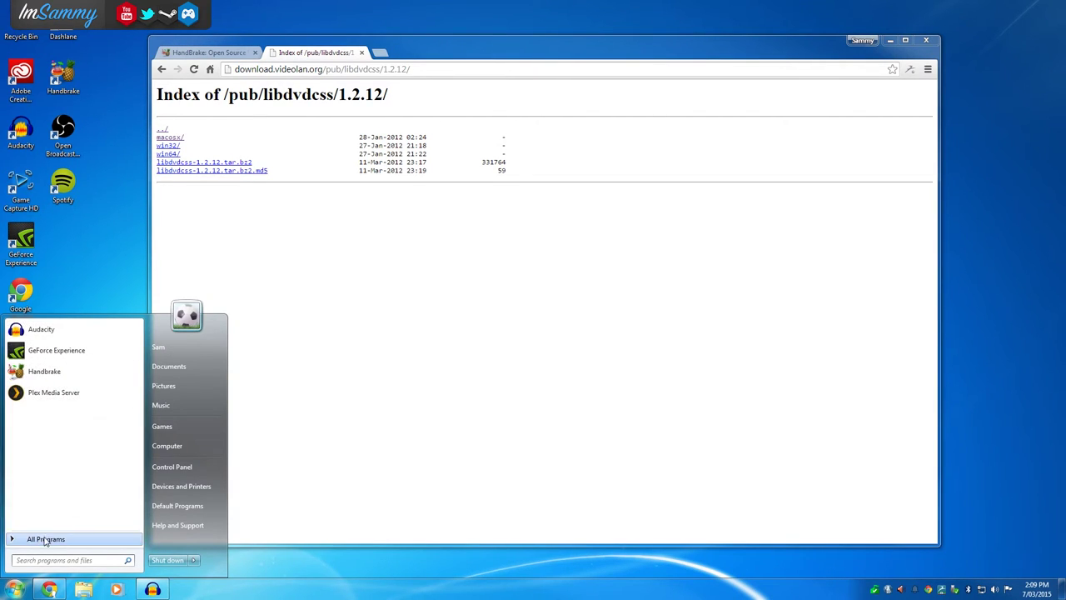
Launch System Information from Accessories > System Tools, confirm System Type is x64-based PC, then close it.
left_click(38, 539)
scroll(56, 475, "down", 5)
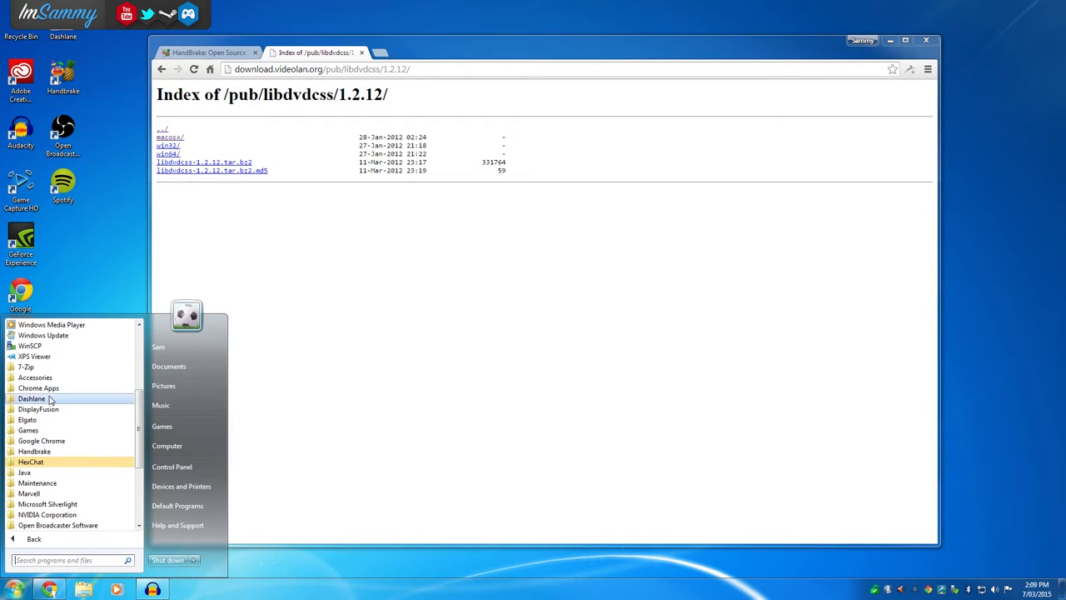
left_click(46, 381)
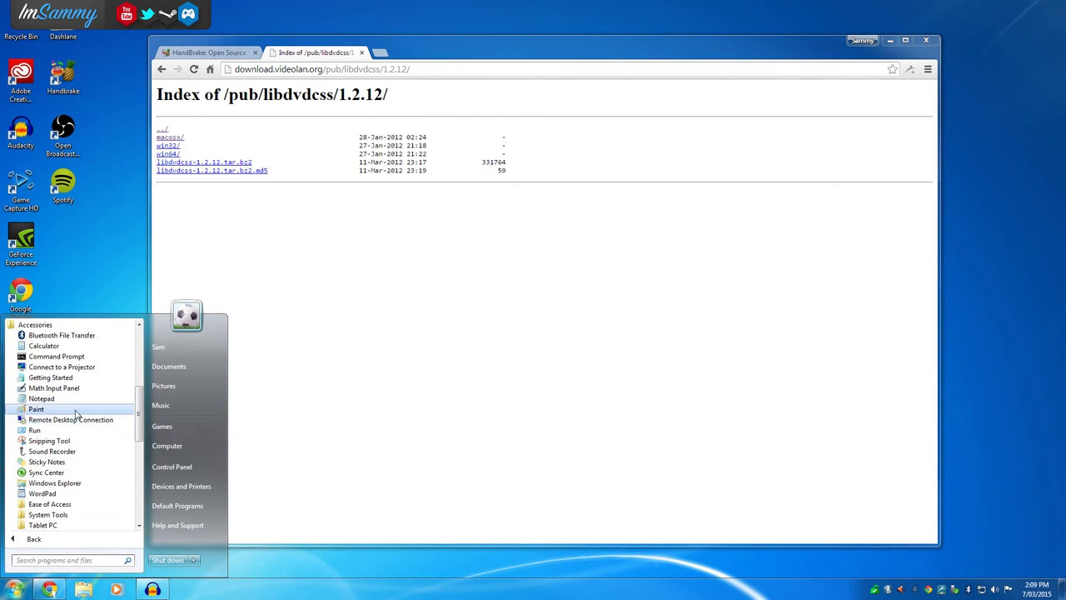
scroll(79, 422, "down", 1)
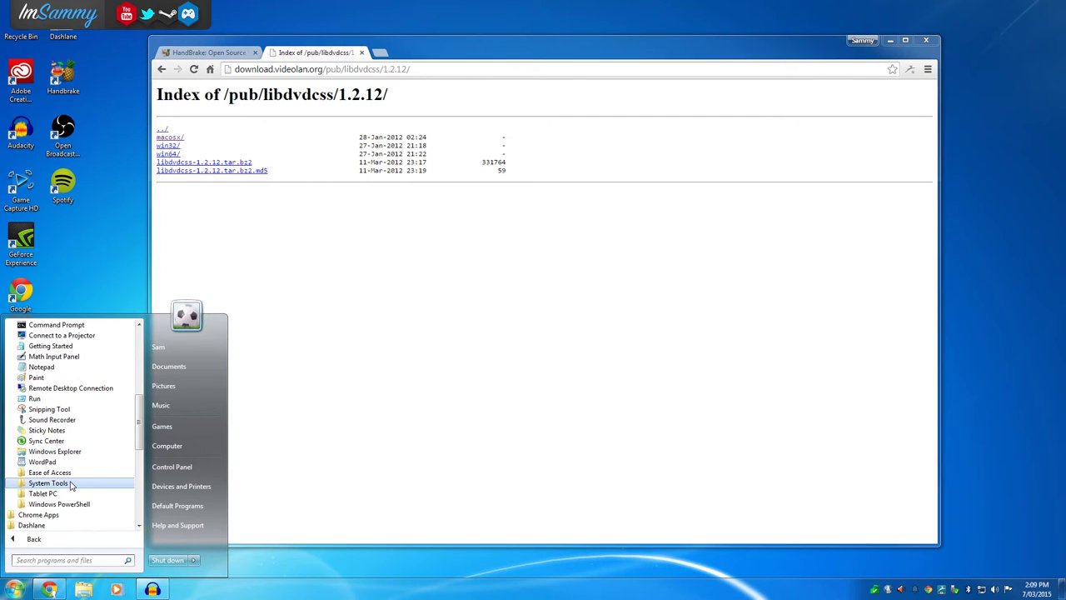
left_click(71, 485)
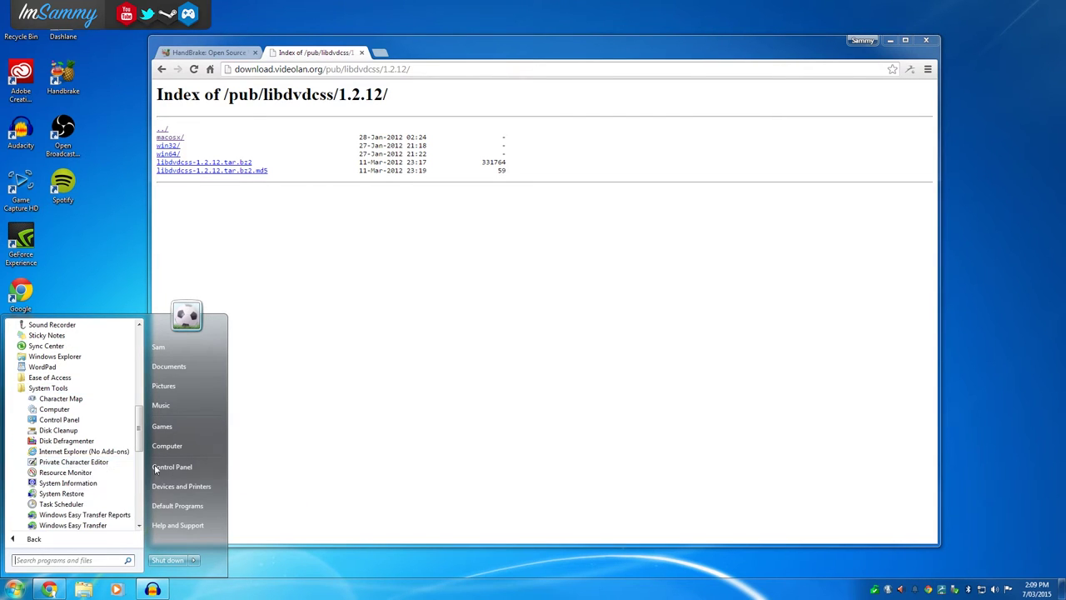
scroll(92, 460, "down", 1)
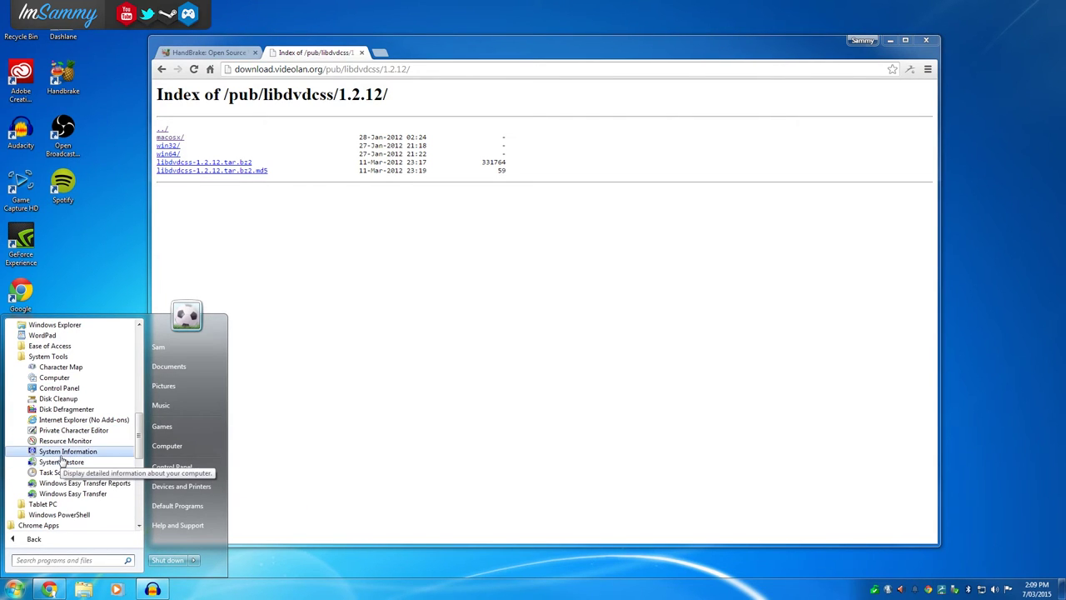
left_click(60, 458)
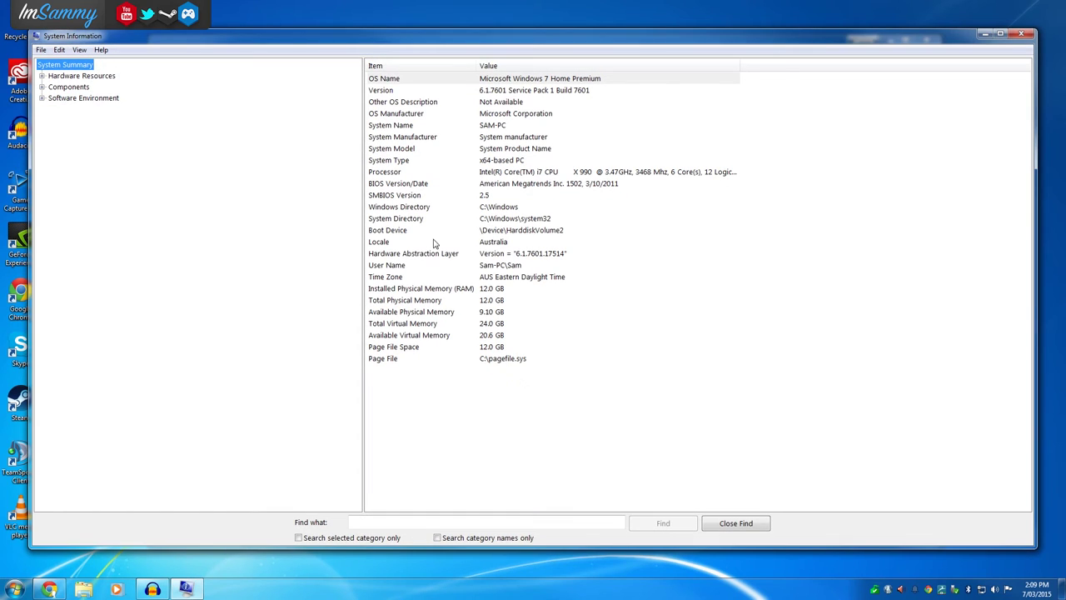
left_click(487, 161)
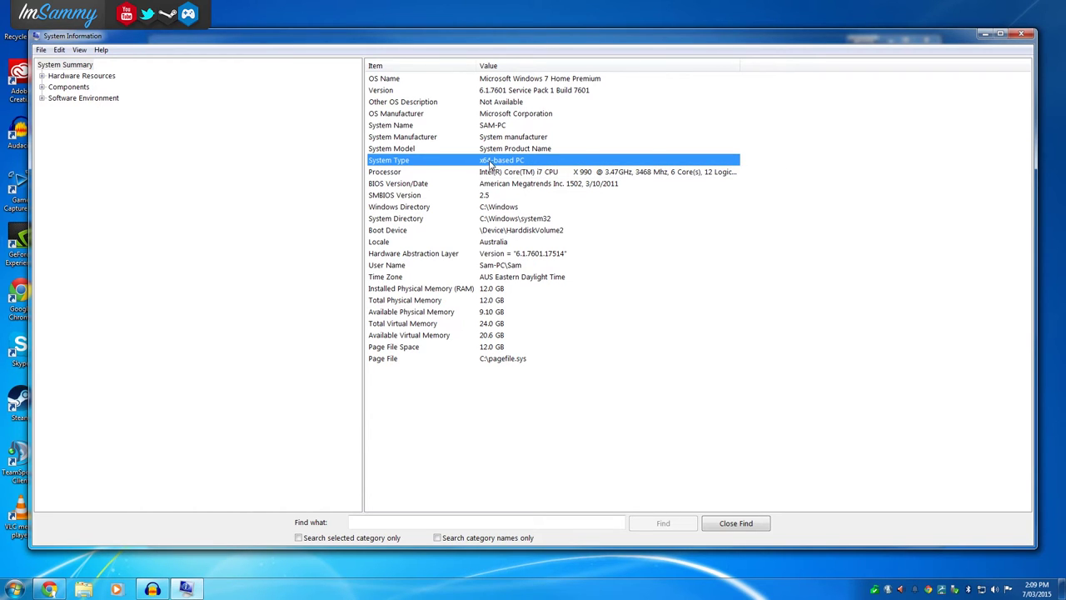
left_click(1027, 35)
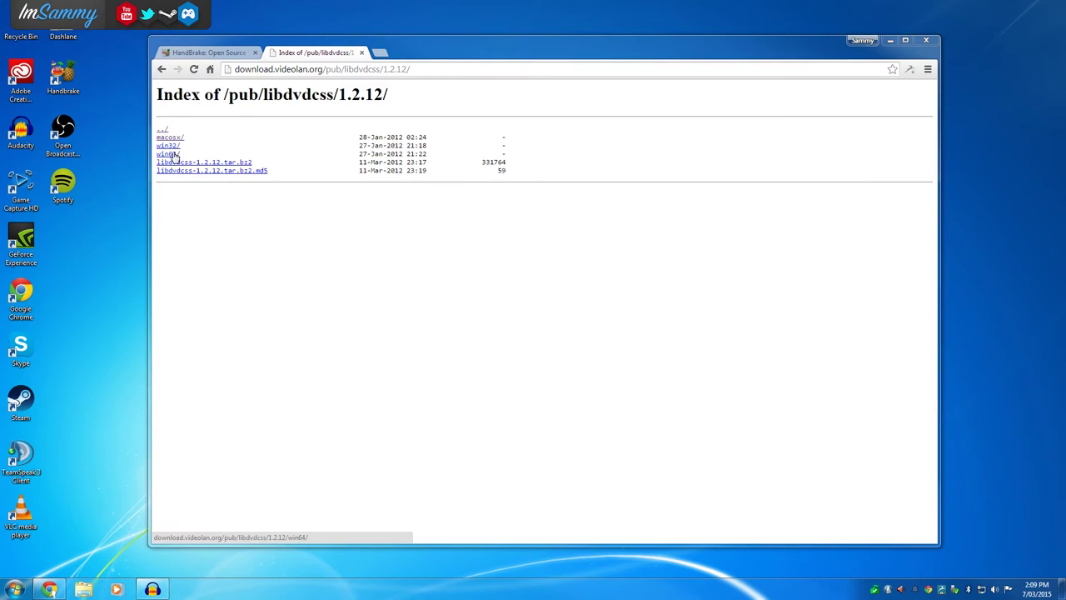
Download and keep libdvdcss-2.dll from the win64 folder, then return to the HandBrake site tab.
left_click(174, 154)
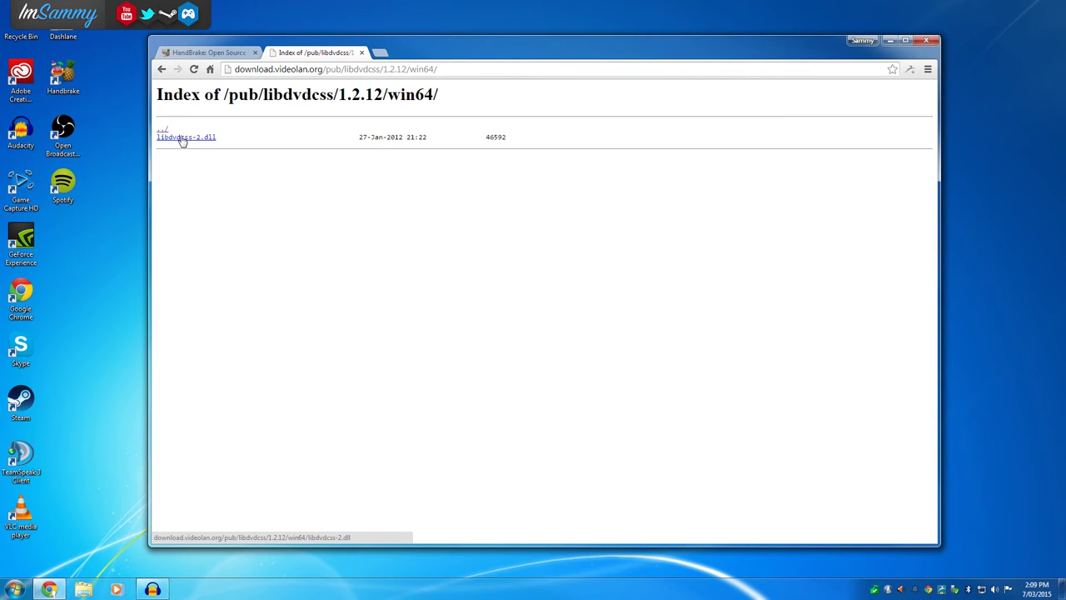
left_click(204, 139)
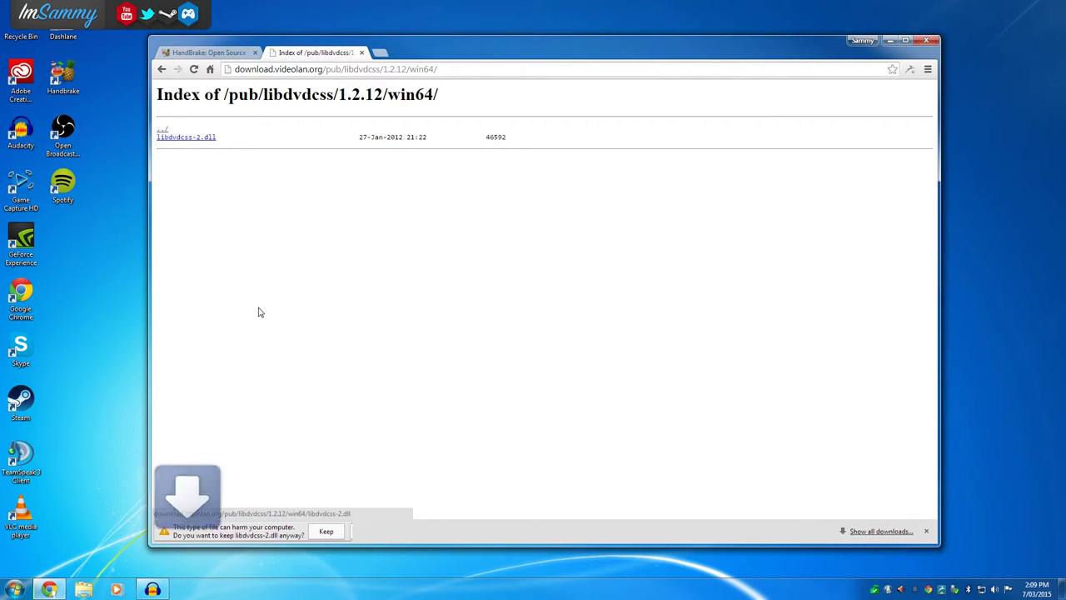
left_click(331, 532)
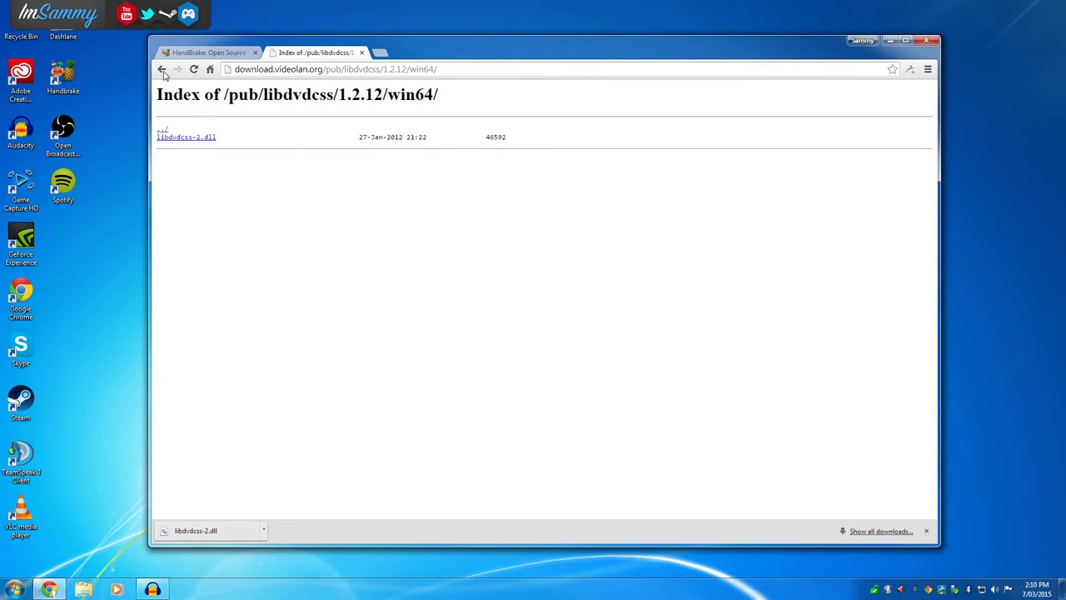
left_click(200, 52)
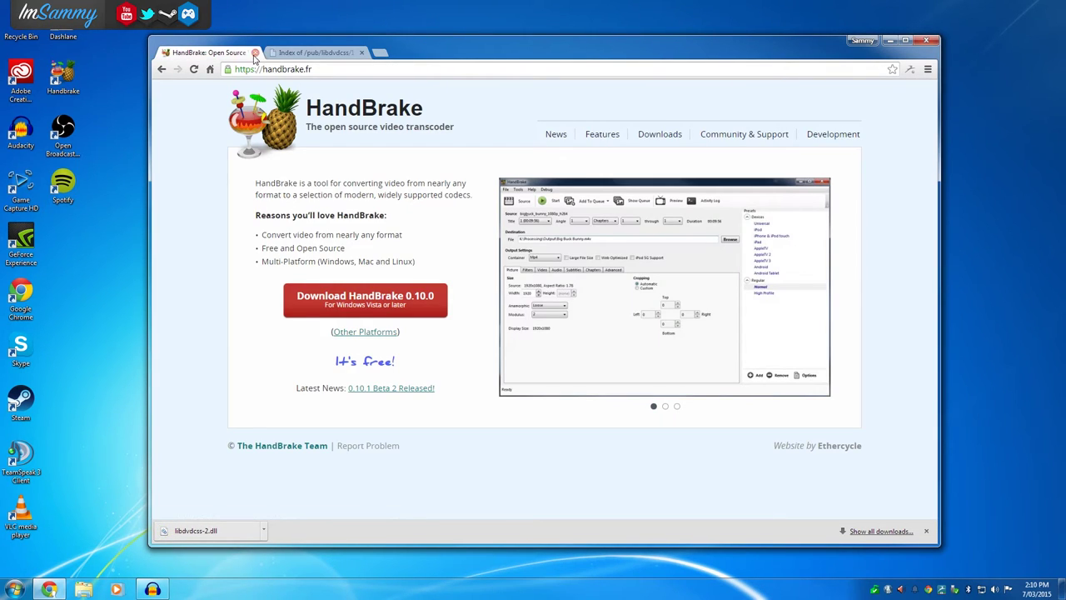
left_click(14, 589)
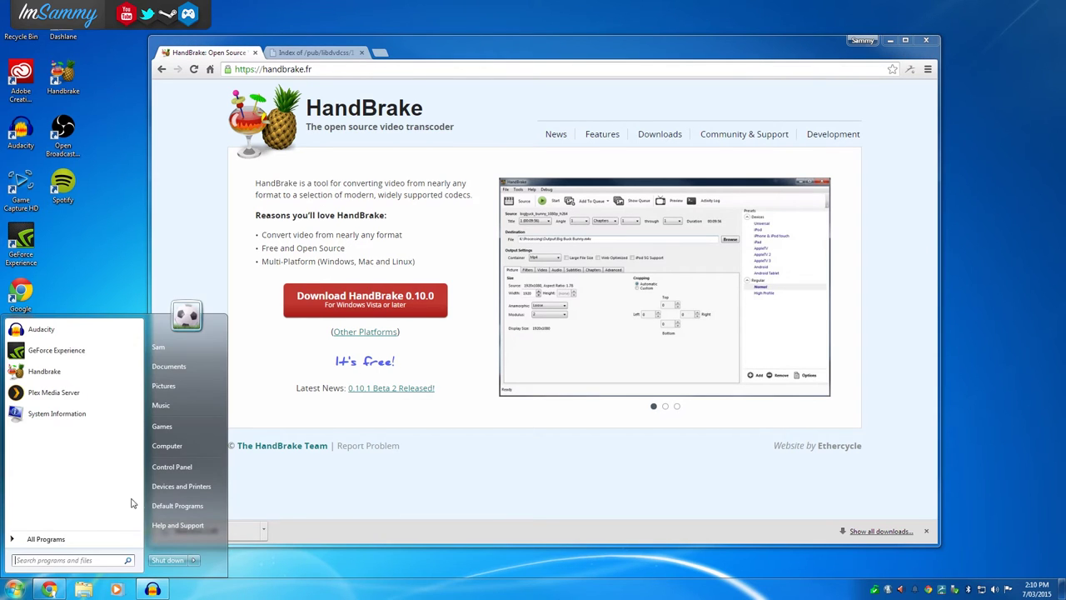
Navigate Windows Explorer to C:\Program Files\Handbrake.
left_click(181, 444)
double_click(274, 217)
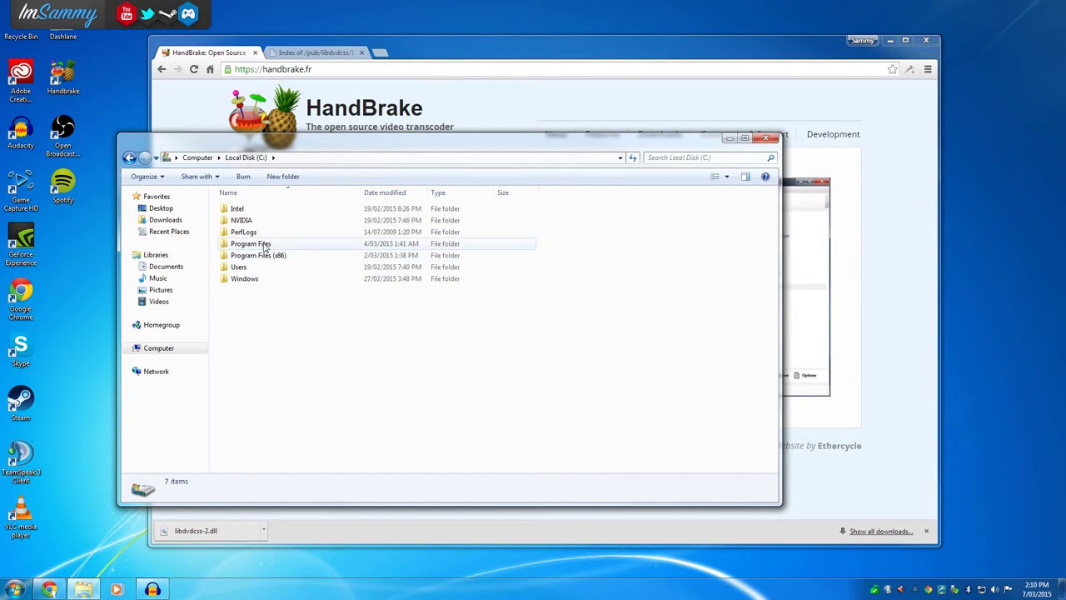
double_click(265, 244)
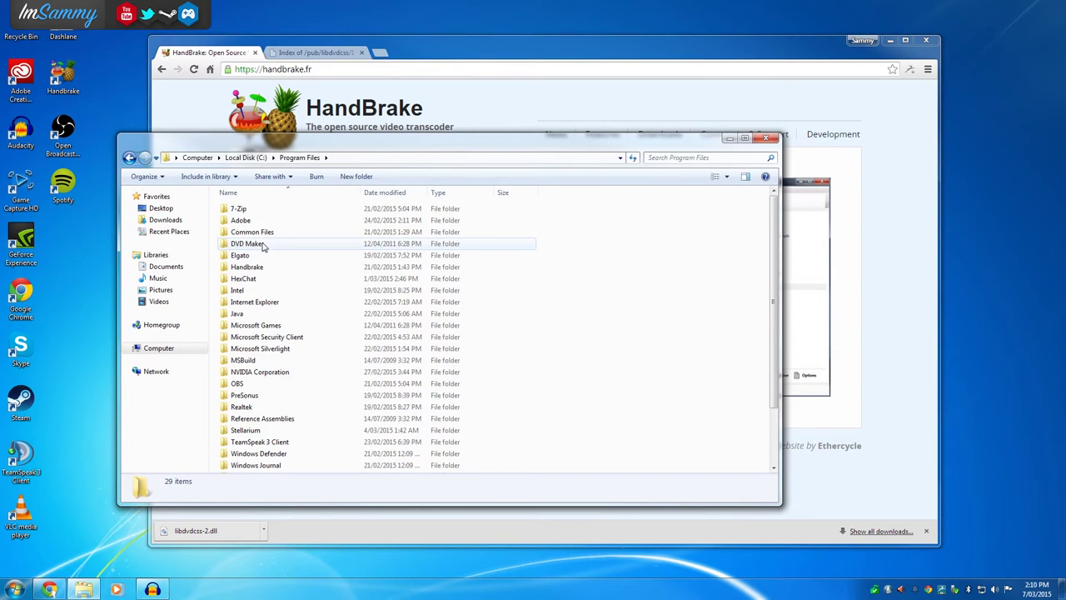
double_click(249, 267)
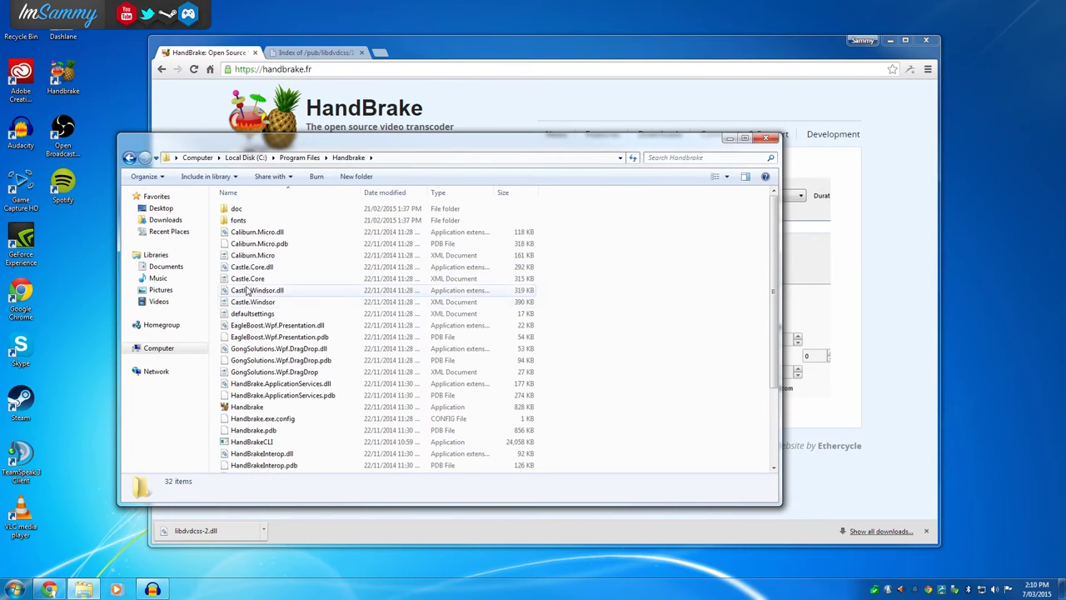
scroll(330, 327, "down", 3)
scroll(333, 317, "up", 3)
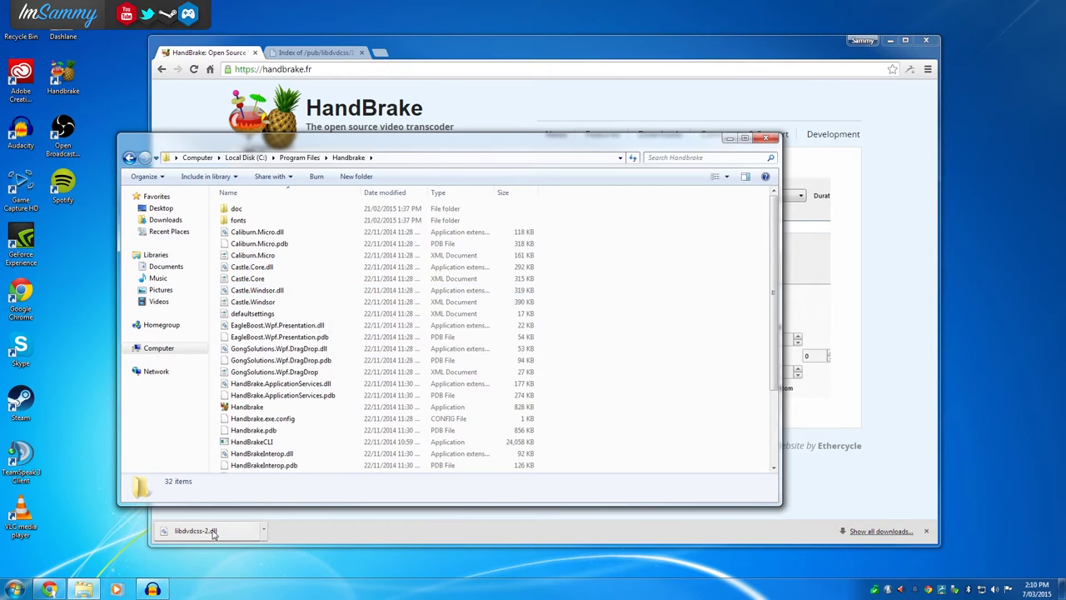
Copy libdvdcss-2.dll into the Handbrake folder, replacing the existing copy, and close the windows.
left_click_drag(208, 530, 609, 404)
left_click(516, 241)
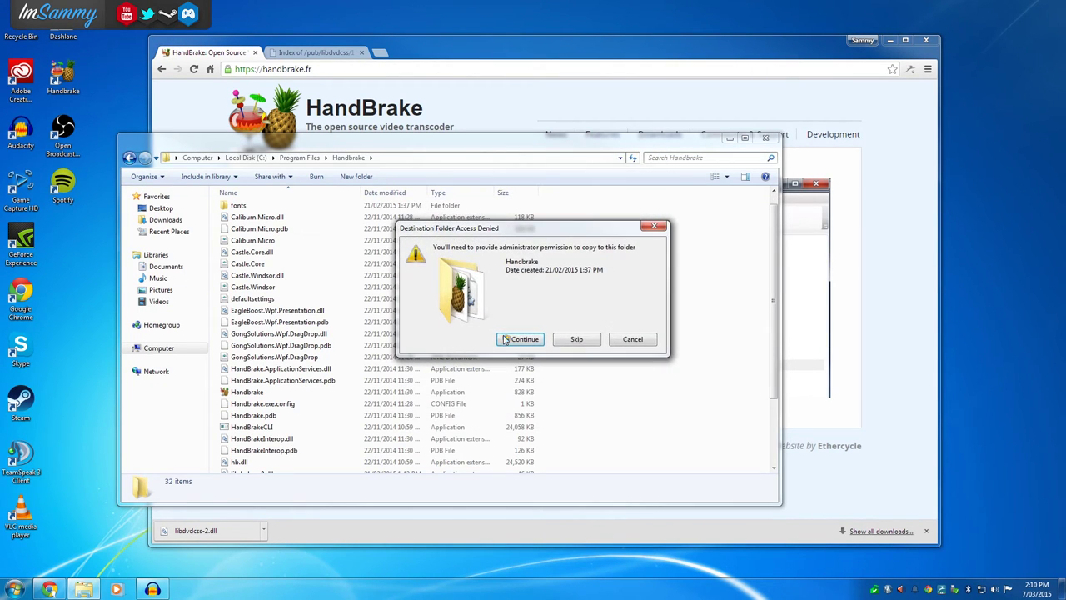
left_click(583, 338)
left_click(573, 383)
scroll(313, 421, "down", 3)
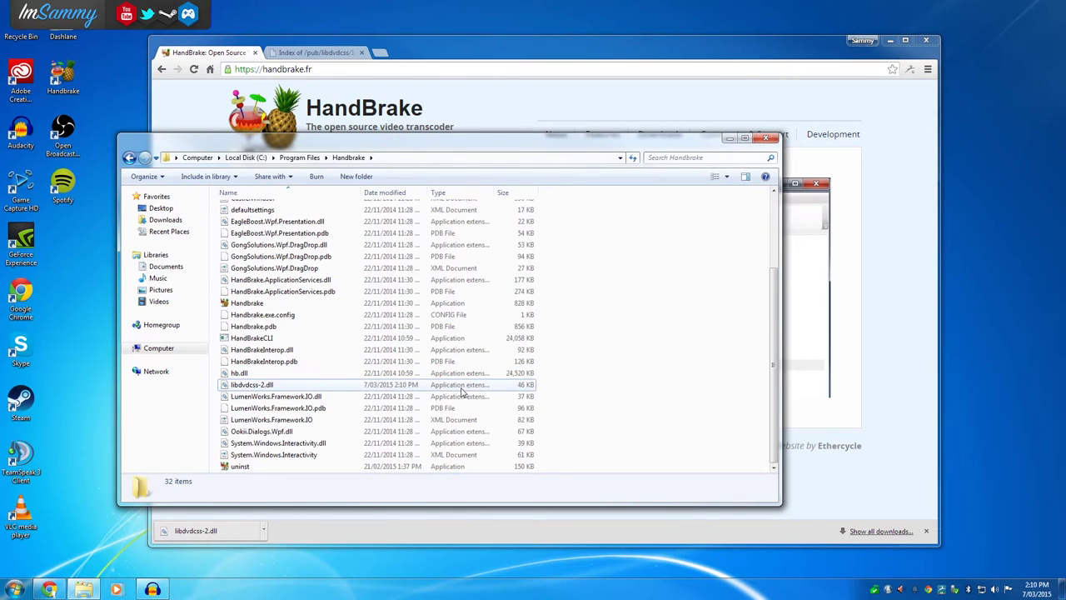
scroll(250, 391, "up", 3)
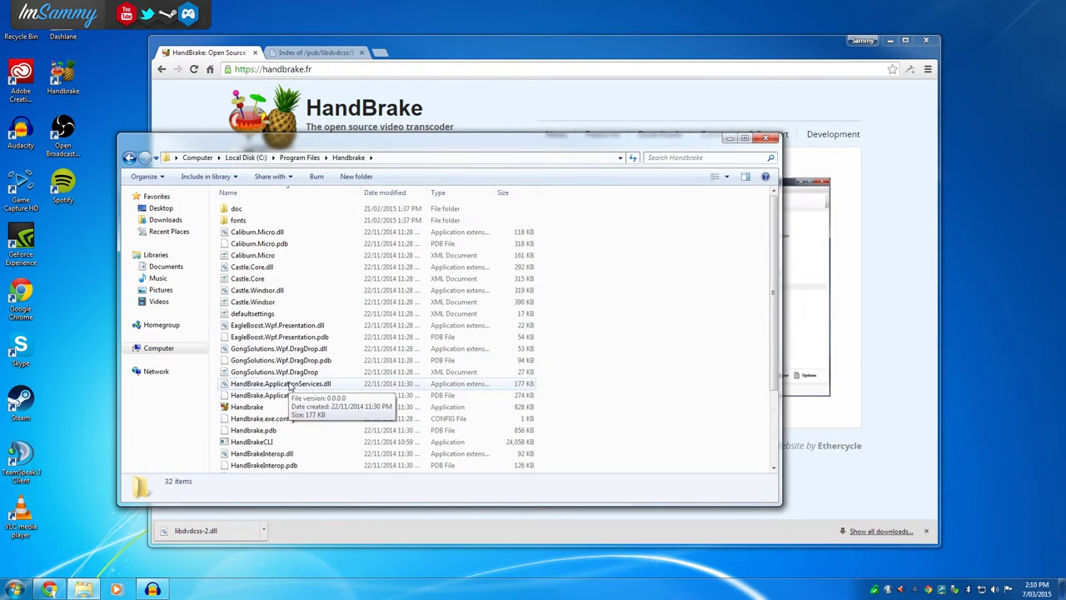
scroll(253, 304, "down", 3)
scroll(252, 303, "up", 3)
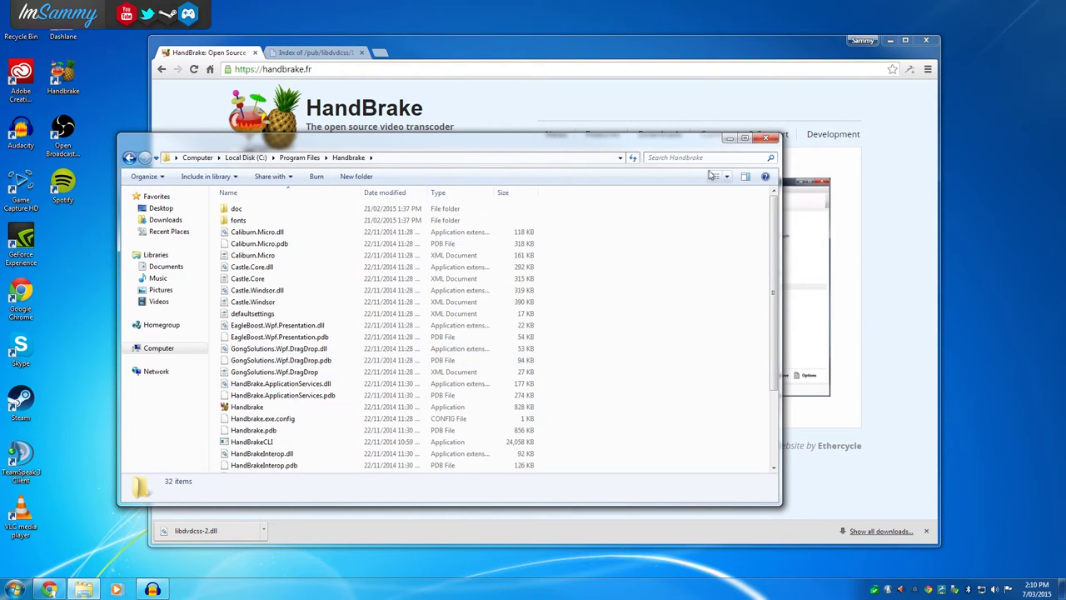
left_click(773, 139)
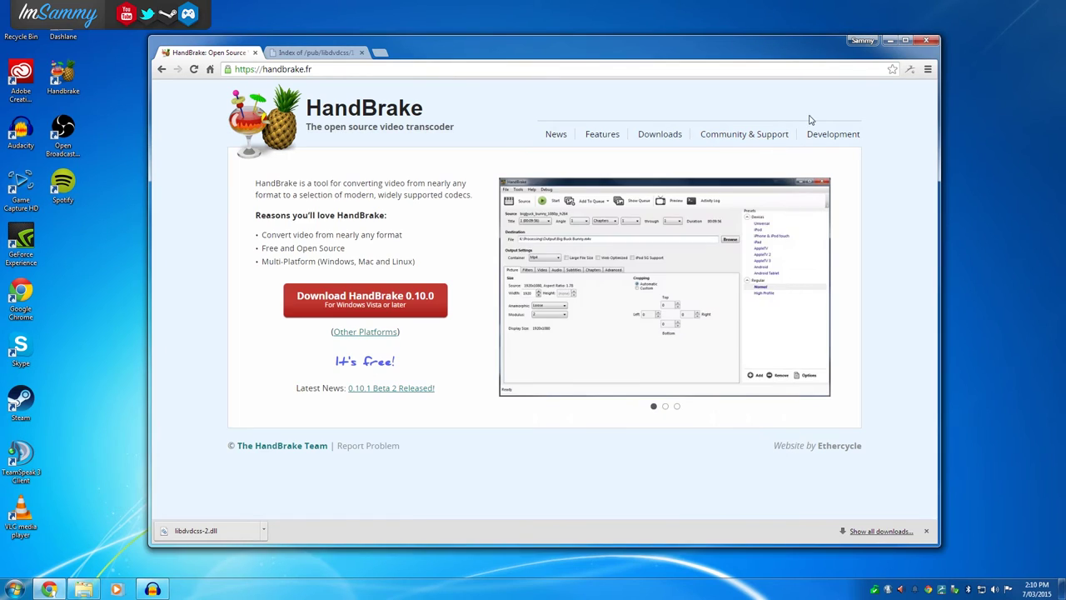
left_click(926, 40)
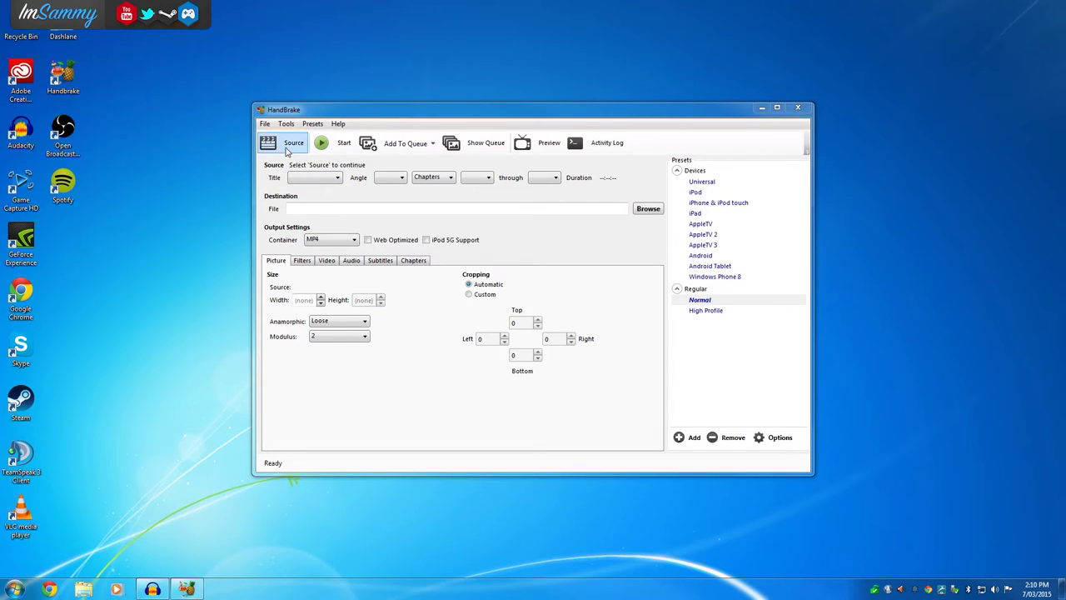
Choose the FRESH_PRINCE_OF_BEL_AIR_S4_D1 DVD drive as HandBrake's source.
left_click(288, 148)
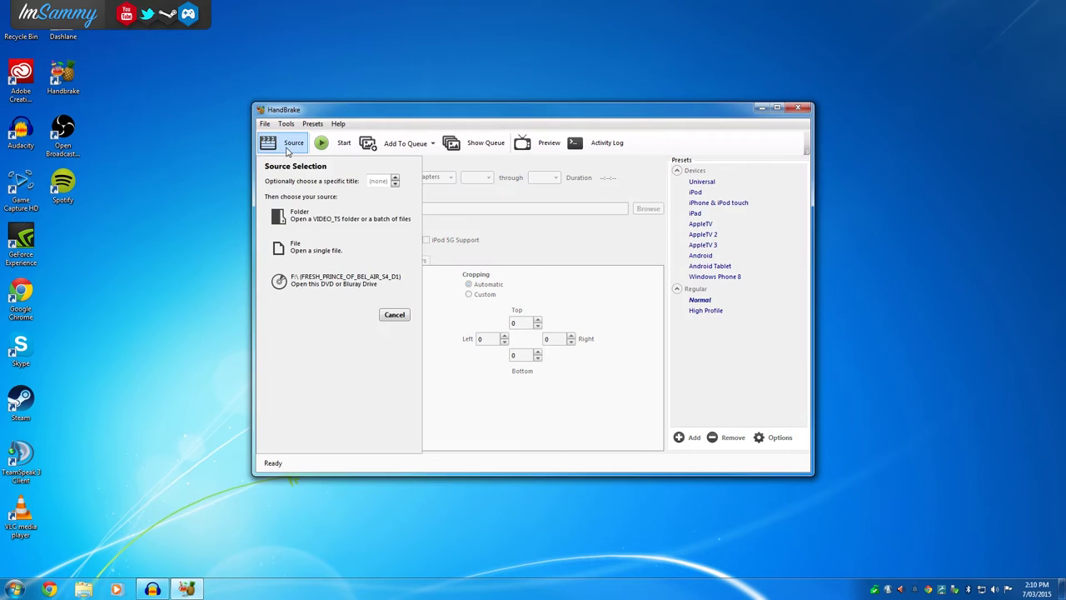
left_click(308, 284)
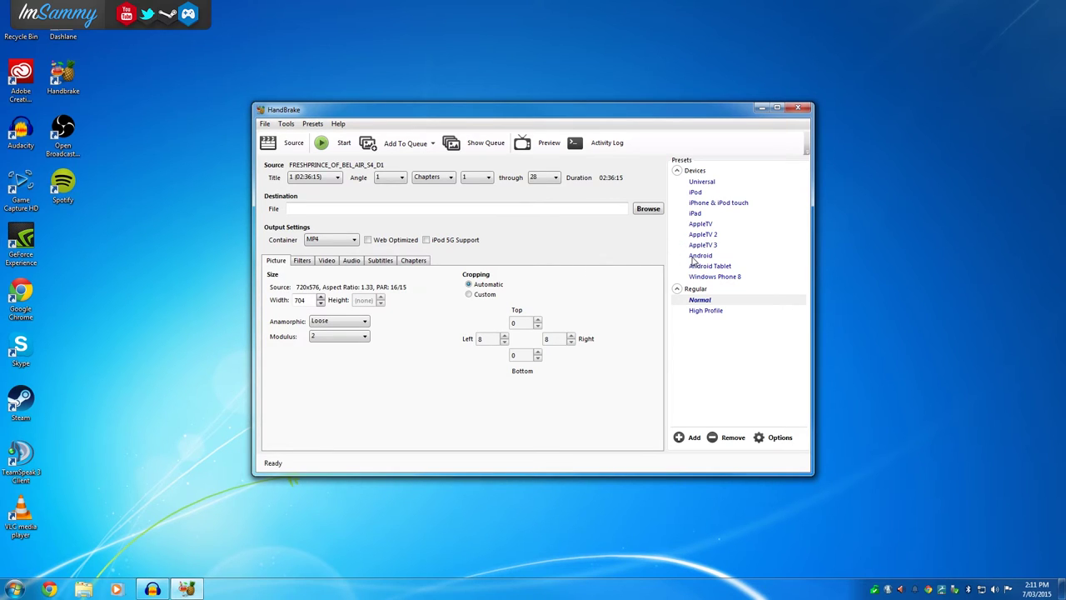
Once the scan loads Title 1 (02:36:15, chapters 1–28), apply the Android preset.
left_click(698, 256)
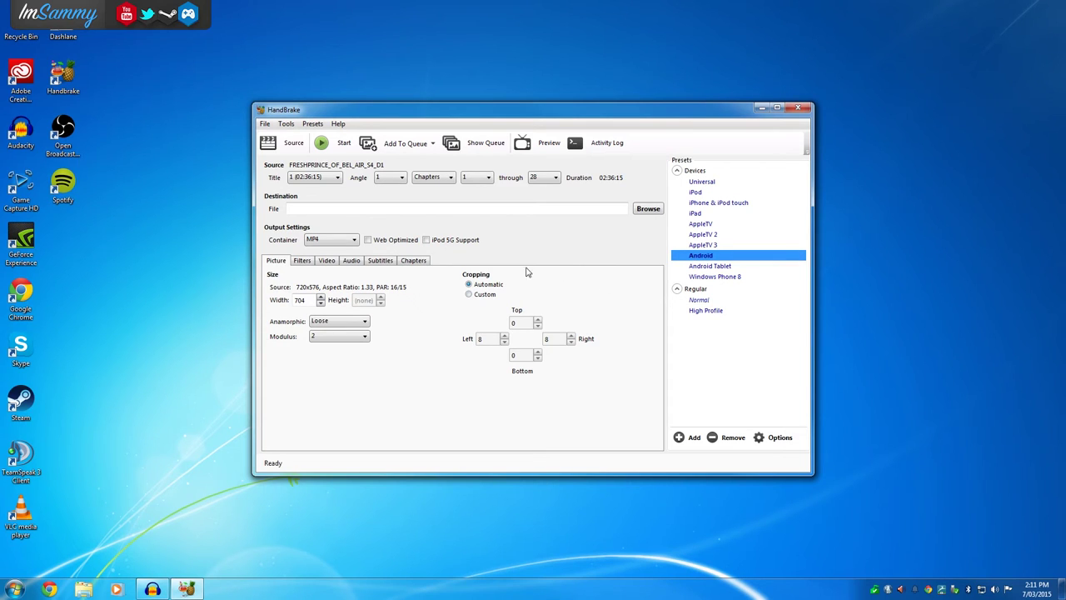
Try the iPad, iPod and iPhone & iPod touch presets, settling on iPad.
left_click(702, 216)
left_click(698, 191)
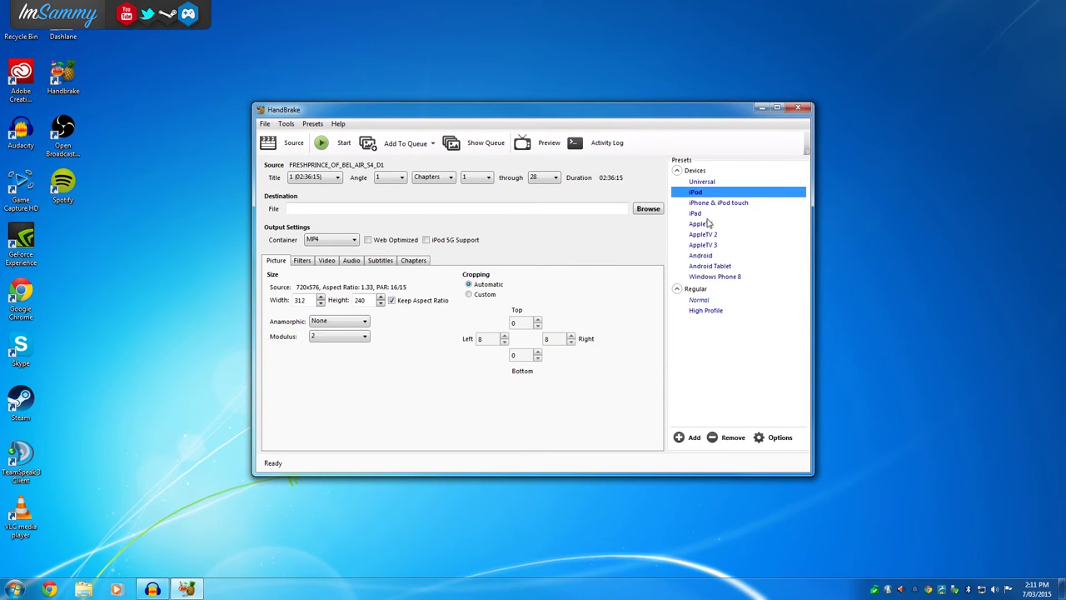
left_click(712, 204)
left_click(702, 217)
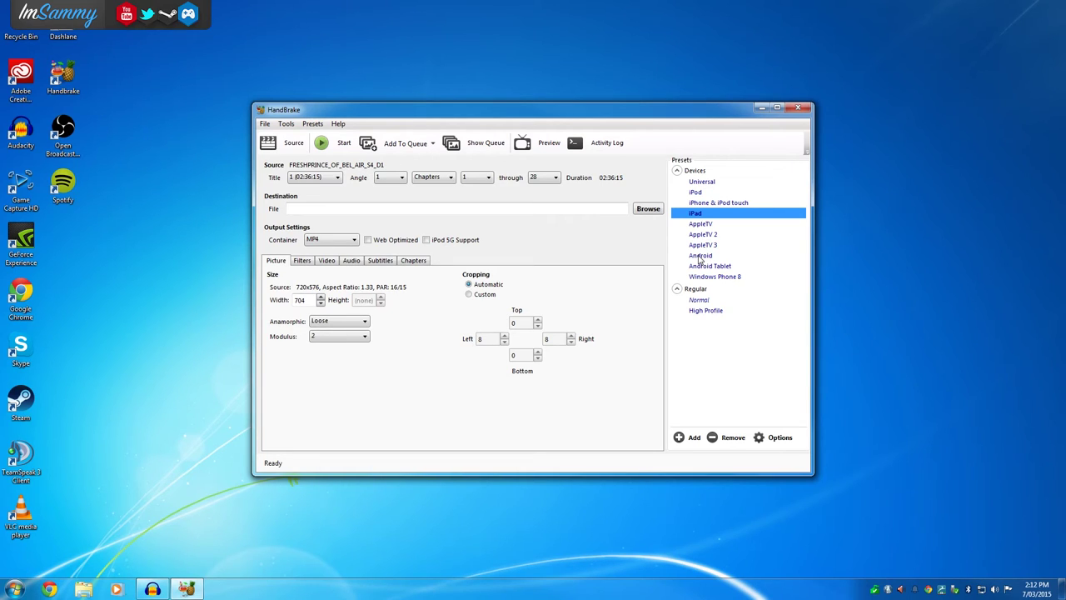
Select title 3 (00:21:06), keeping chapters 1 through 5.
left_click(321, 180)
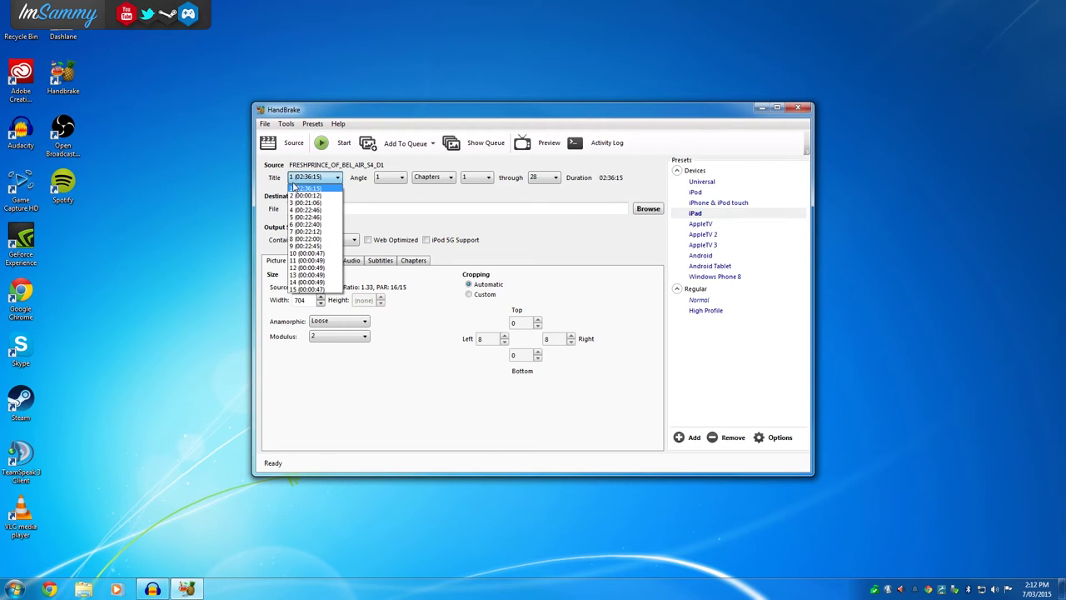
left_click(320, 204)
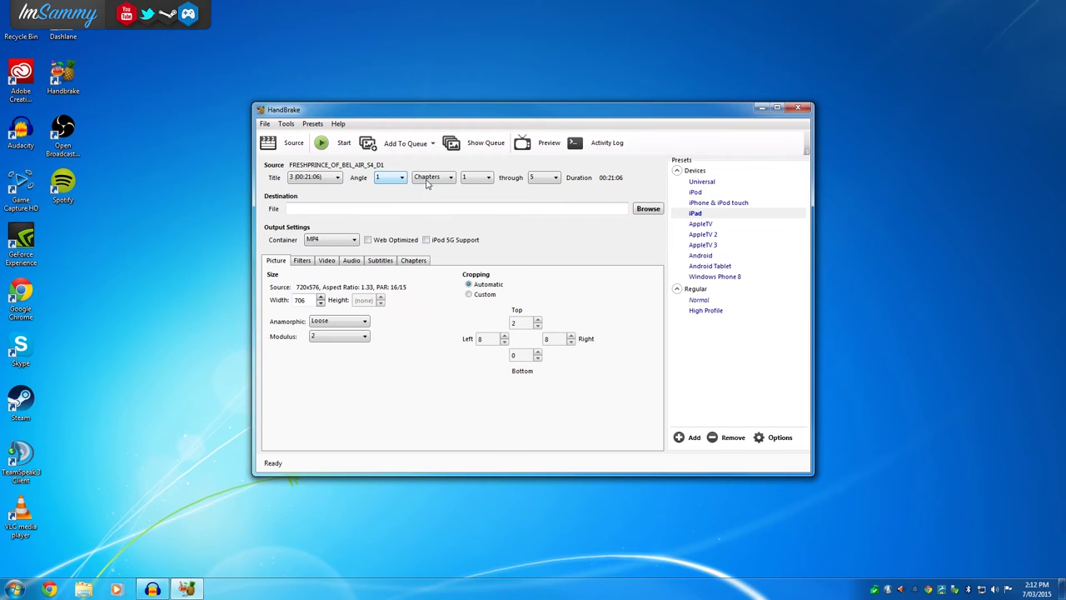
left_click(550, 178)
left_click(549, 177)
Save the encode output as fresh-prince-bel-air-ep1.mp4 on the Desktop.
left_click(647, 209)
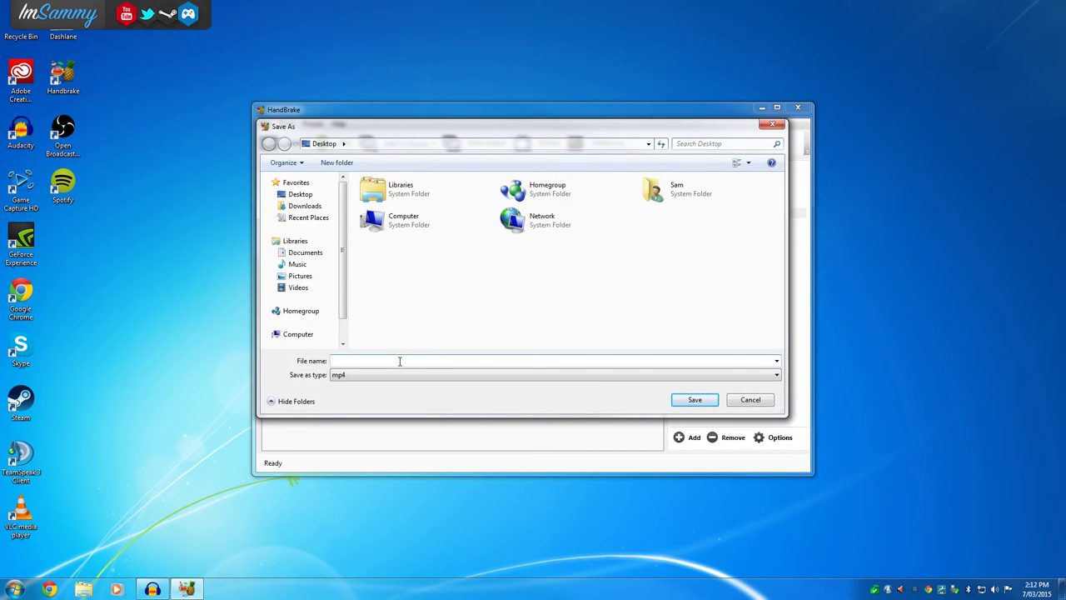
type("fresh-prince-bel-air-ep1")
key("Return")
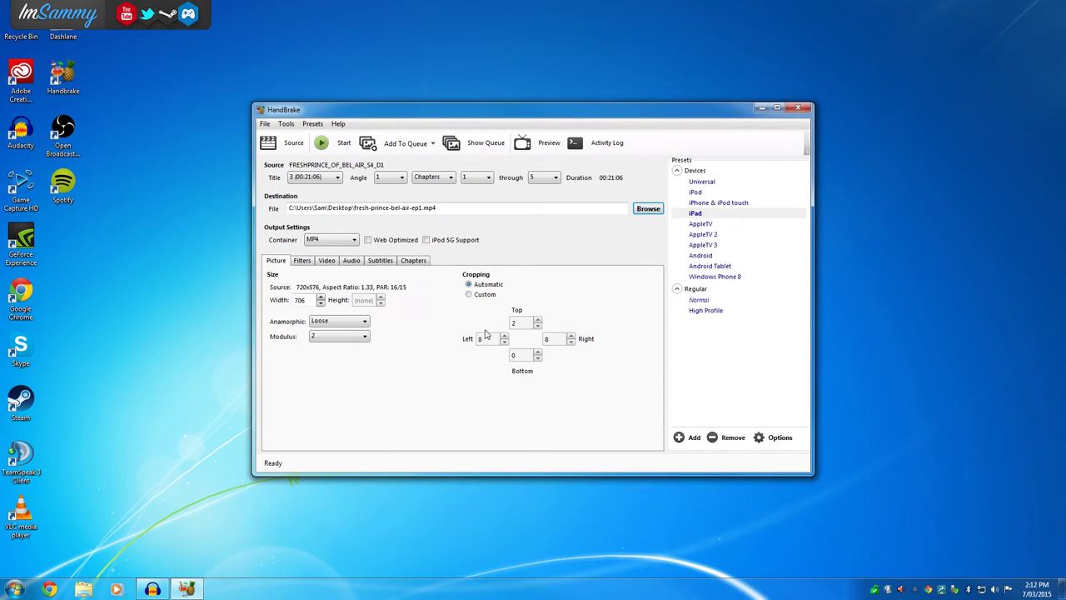
Apply the Android preset and add a first subtitle track using English (VobSub).
left_click(707, 256)
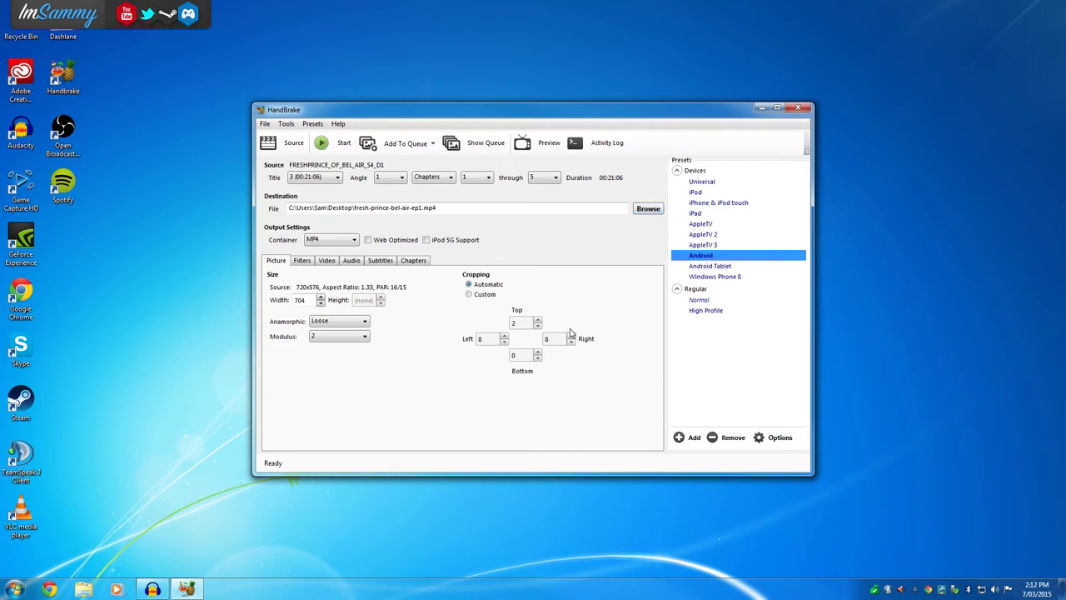
left_click(380, 261)
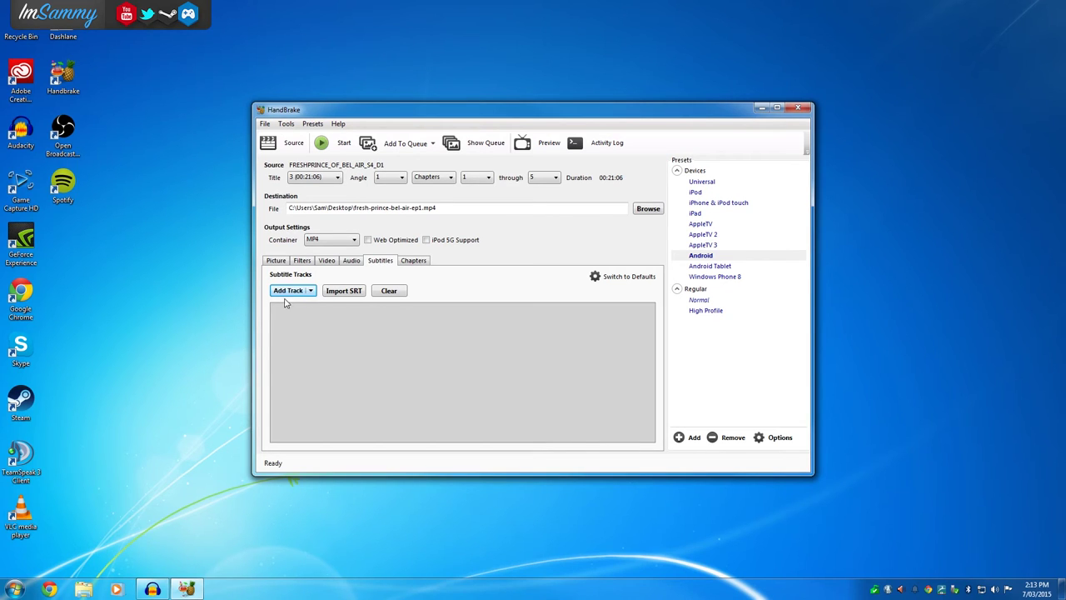
left_click(312, 293)
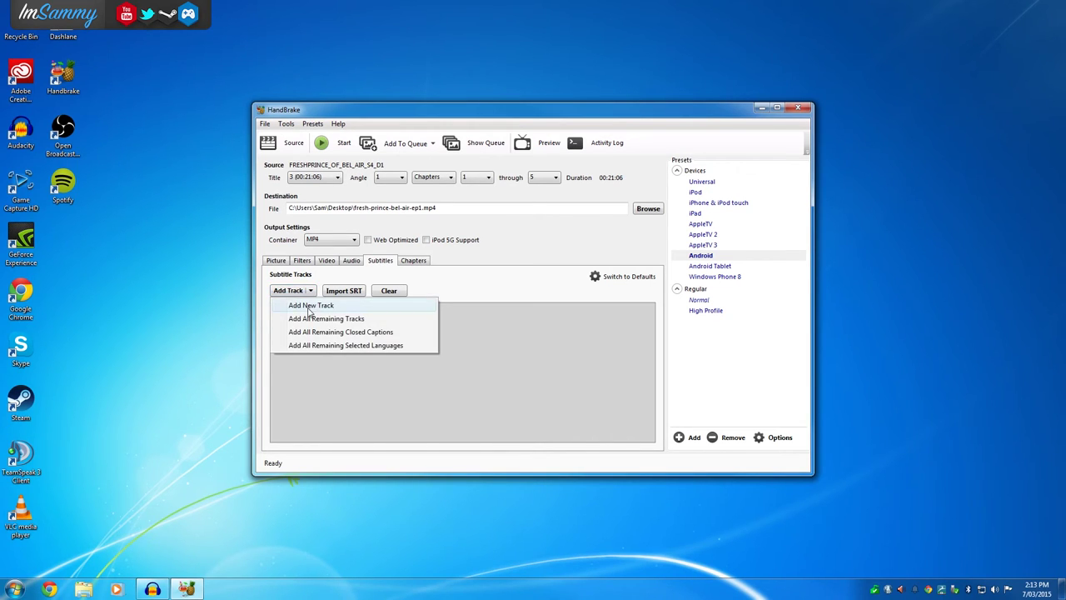
left_click(306, 306)
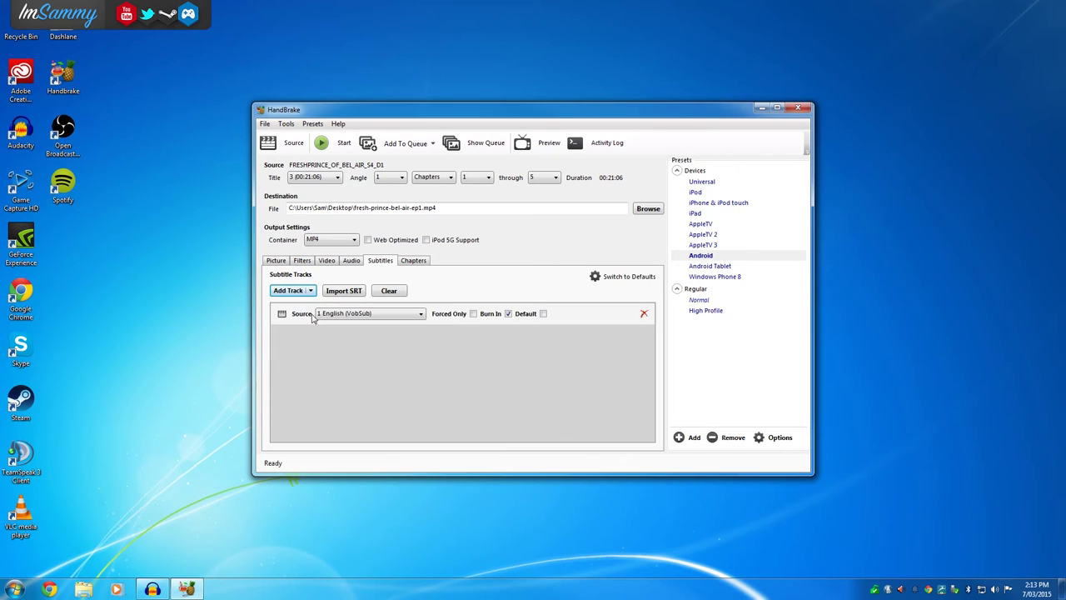
left_click(380, 314)
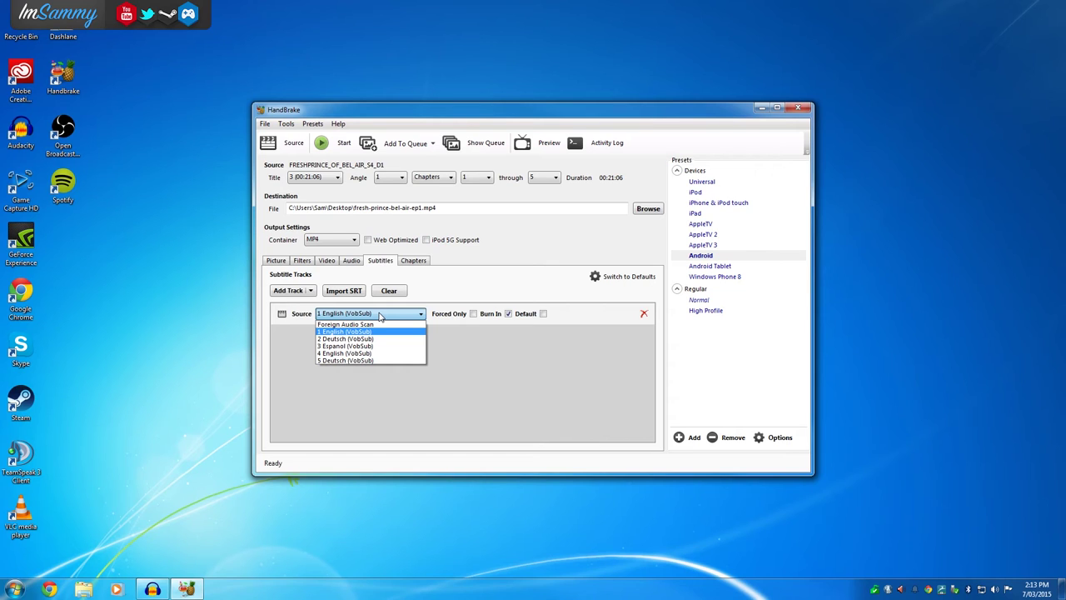
left_click(380, 314)
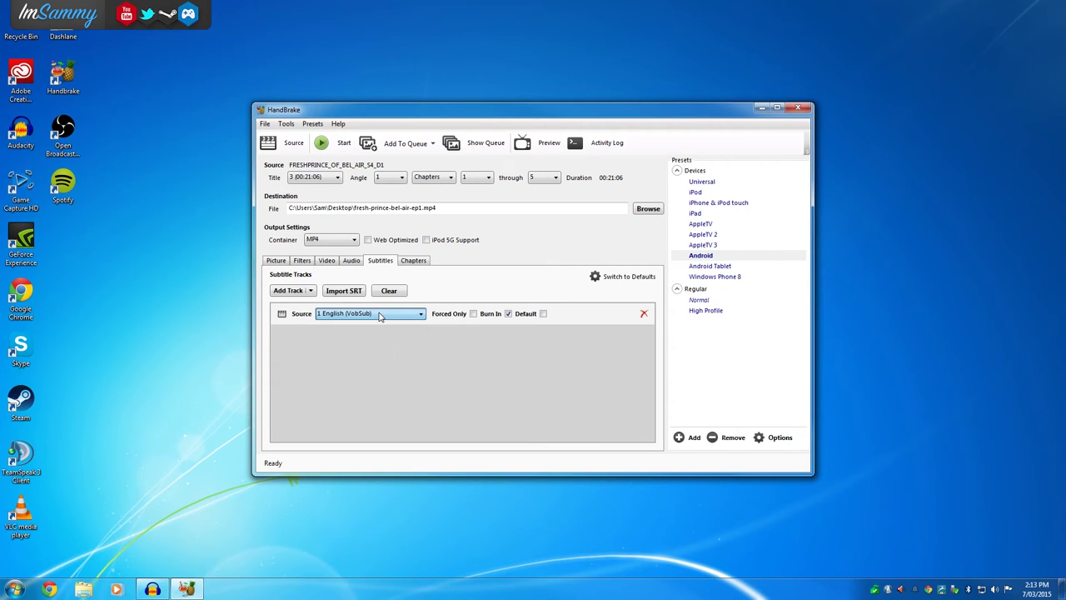
Add a second Espanol subtitle track, toggle its burn-in, then remove it.
left_click(311, 292)
left_click(311, 306)
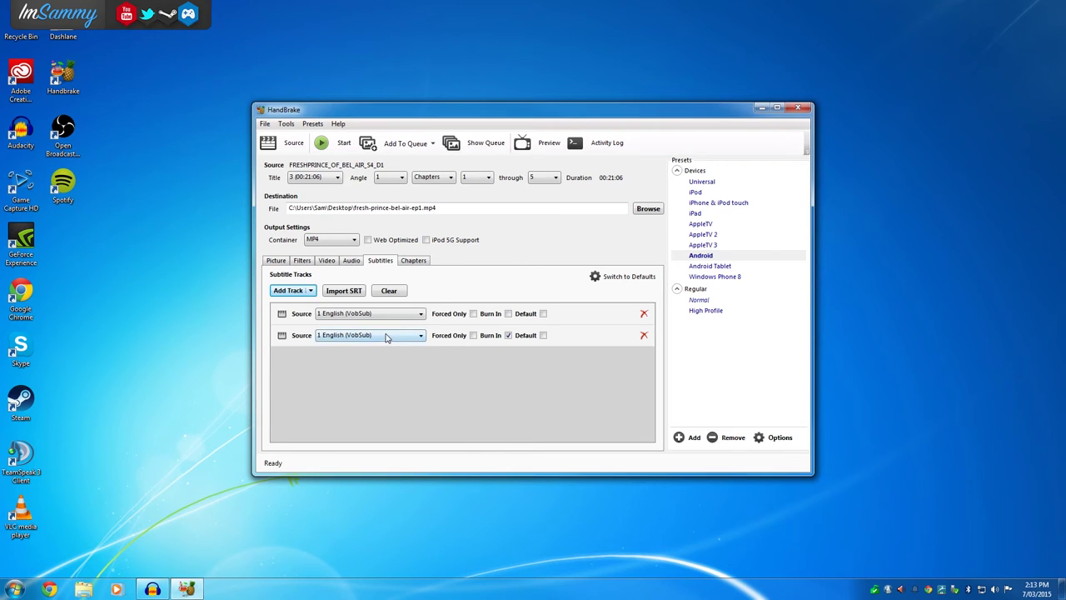
left_click(388, 335)
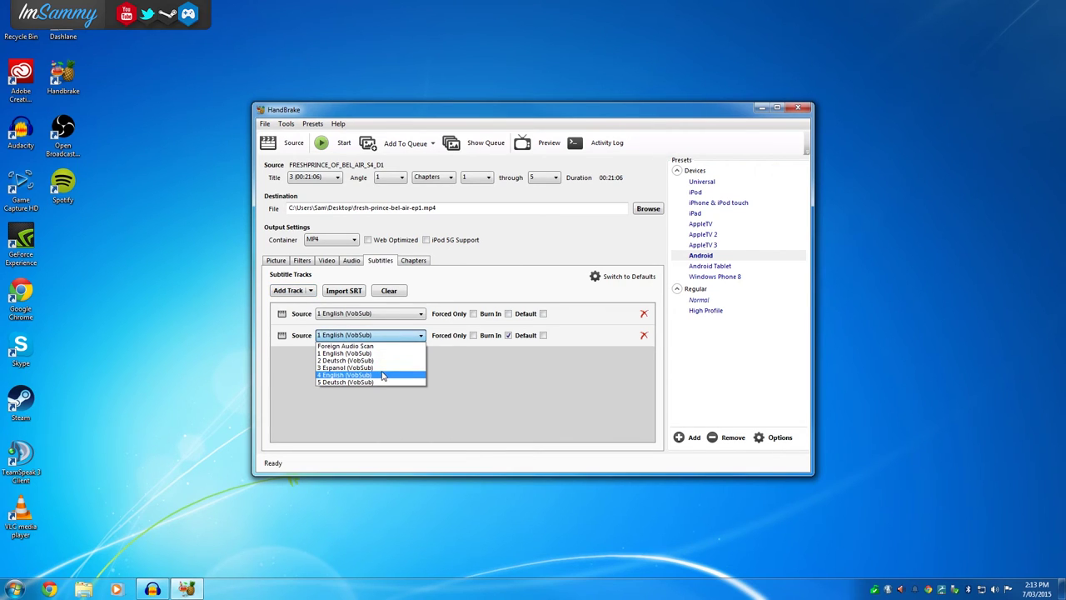
left_click(380, 370)
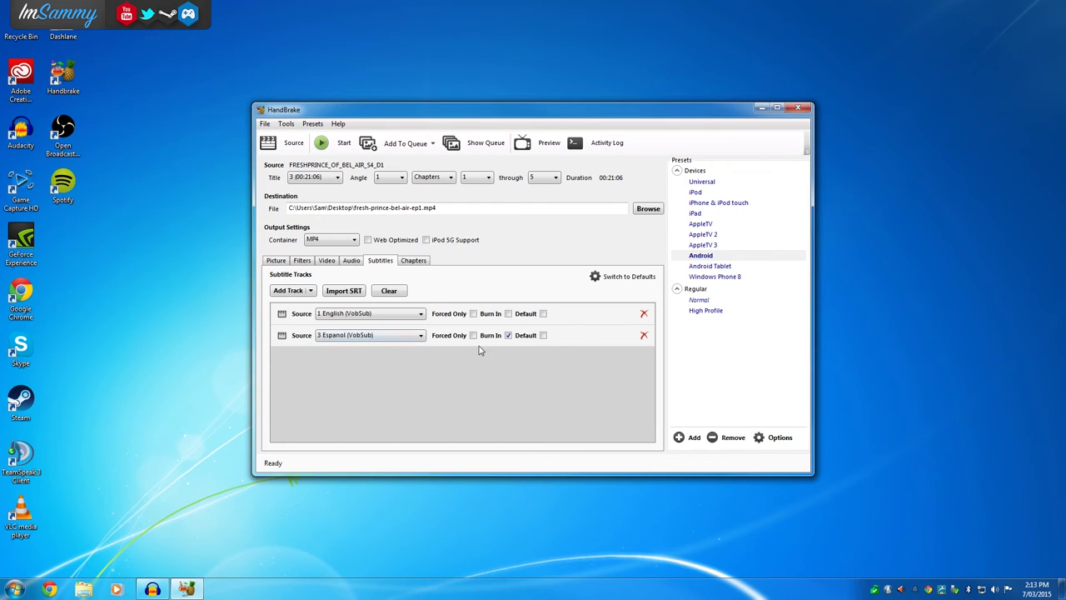
left_click(509, 335)
left_click(509, 335)
left_click(509, 335)
left_click(643, 335)
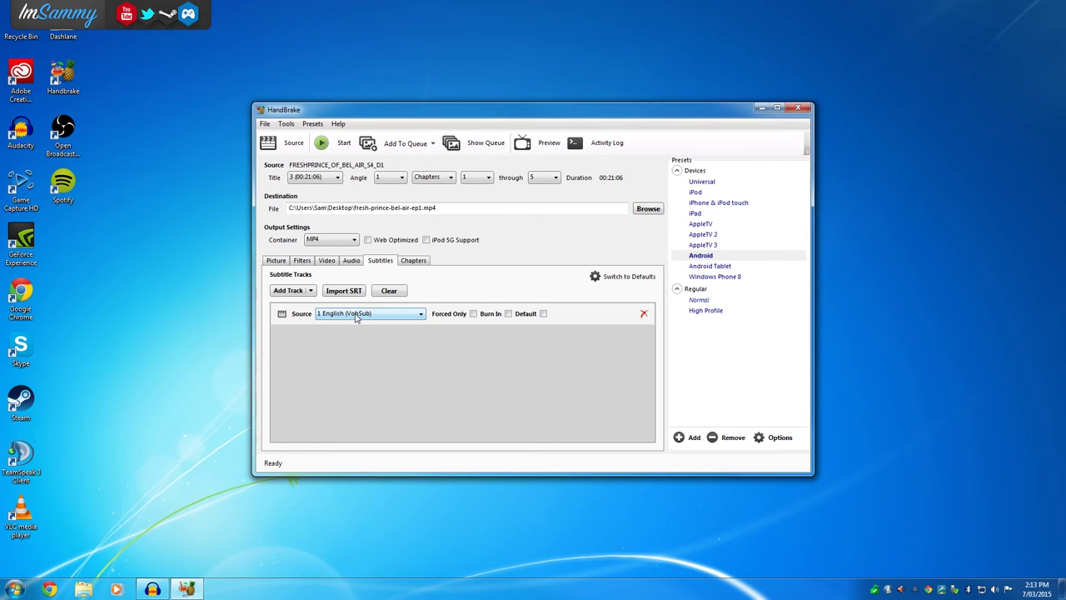
left_click(351, 261)
Review the Video, Audio, Filters and Picture tabs, then apply the iPad preset and check its settings.
left_click(325, 261)
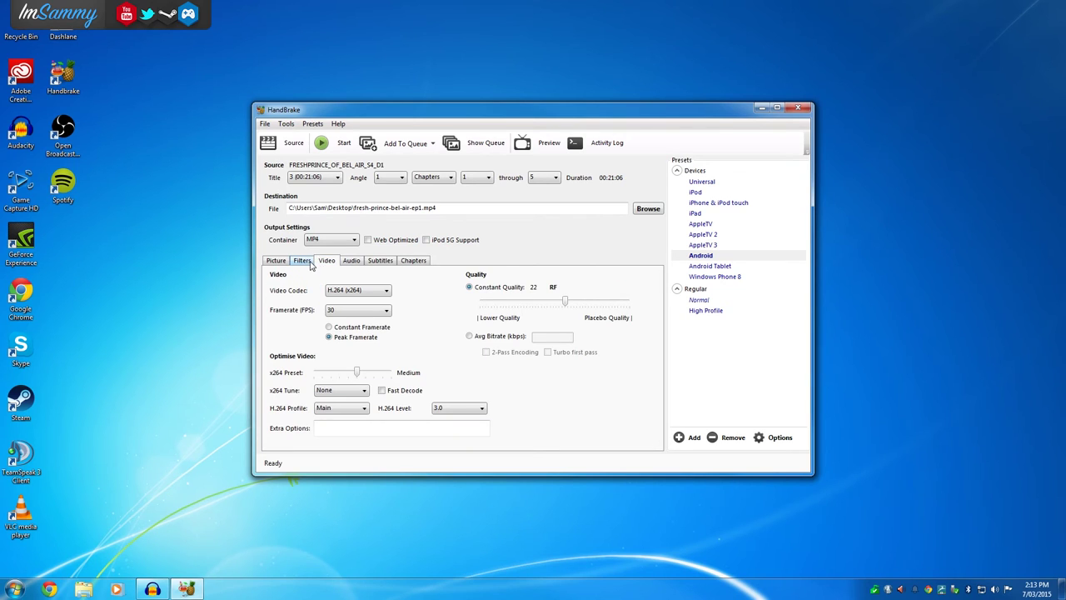
left_click(350, 265)
left_click(303, 263)
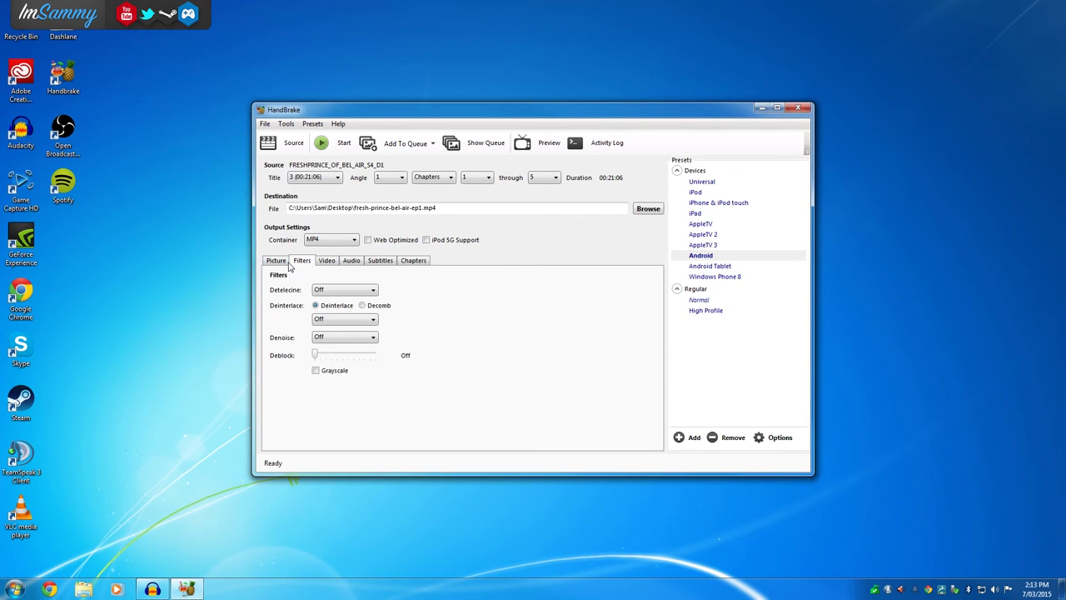
left_click(277, 262)
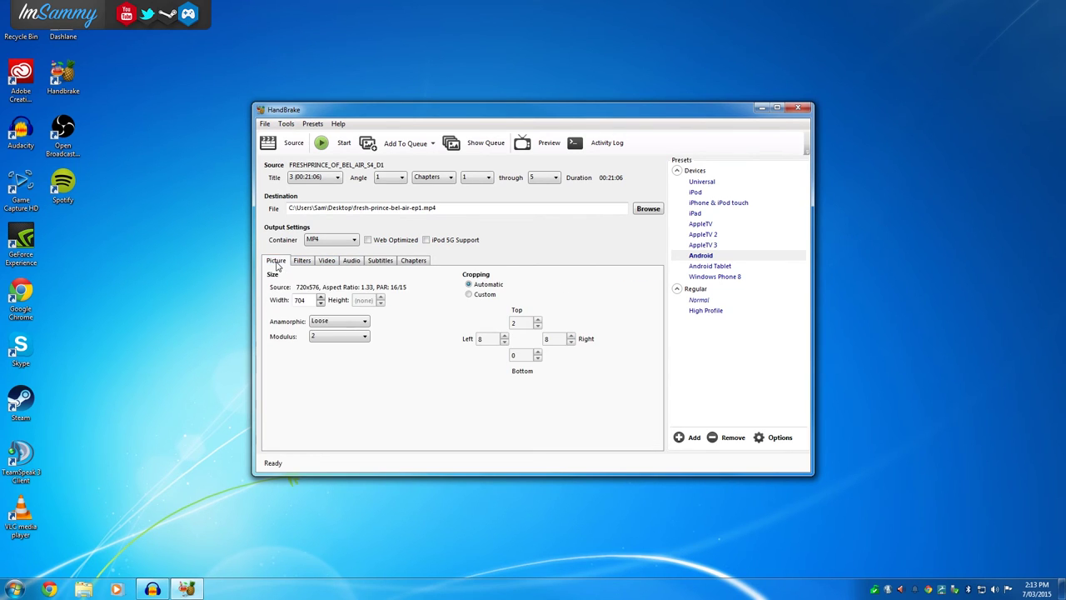
left_click(696, 217)
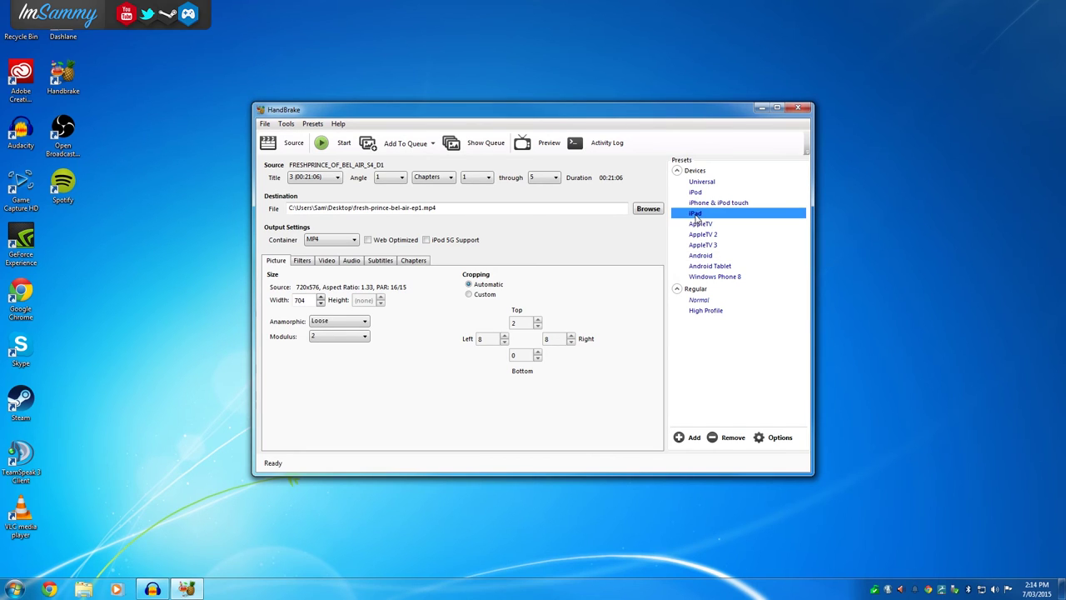
left_click(372, 266)
left_click(353, 263)
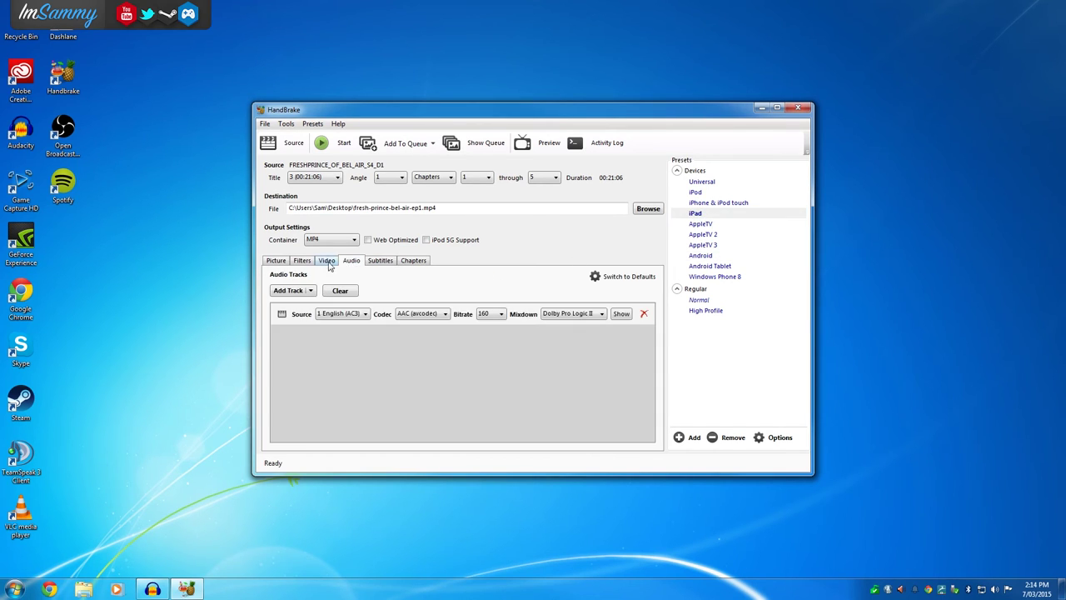
left_click(320, 263)
left_click(277, 263)
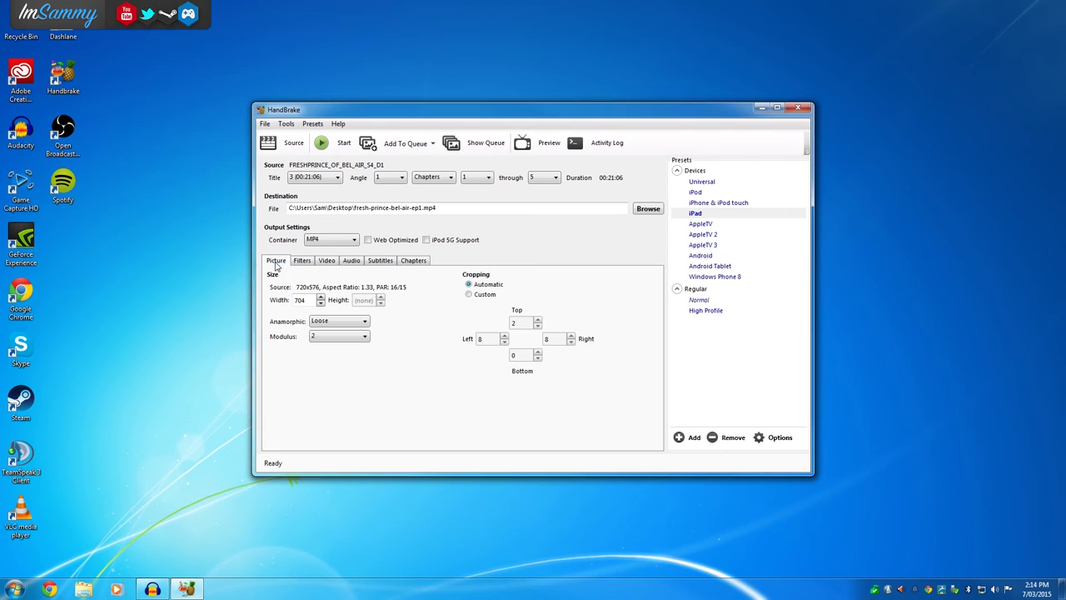
Switch back to the Android preset and add the English VobSub subtitle track with Default unchecked.
left_click(694, 255)
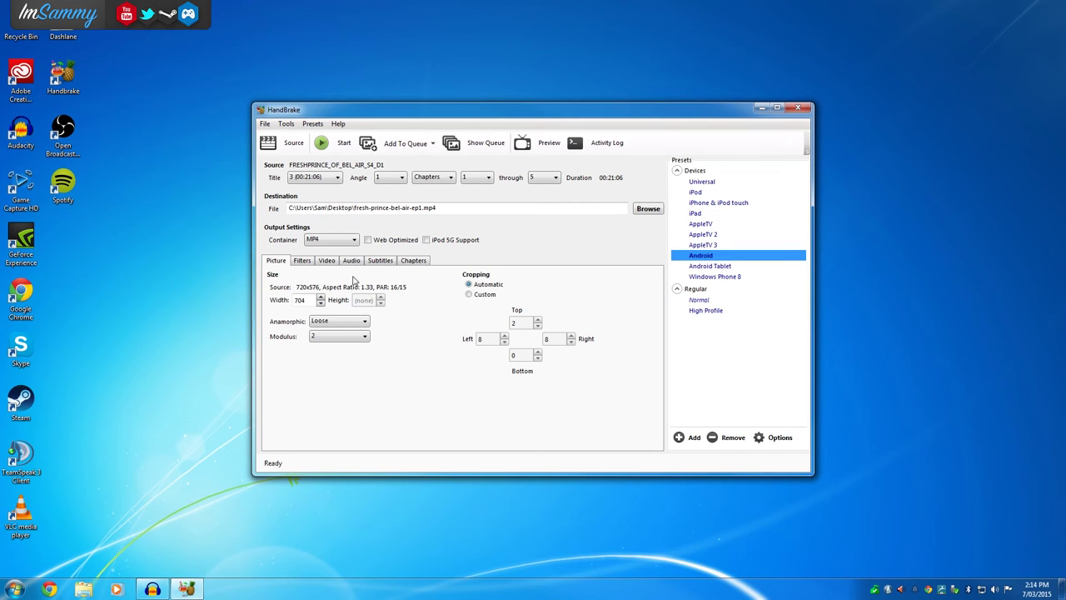
left_click(378, 263)
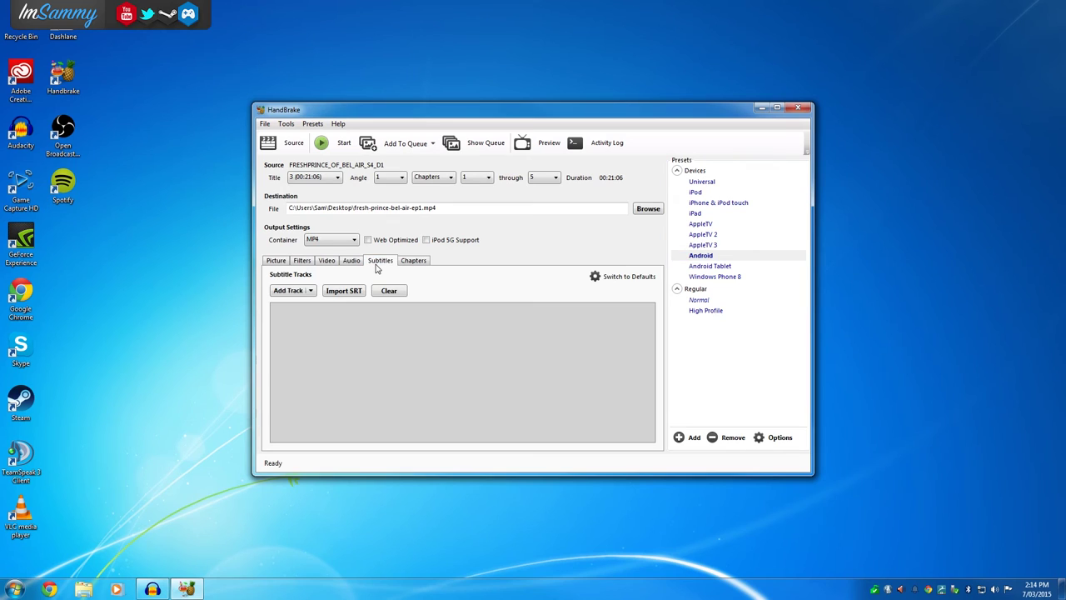
left_click(288, 291)
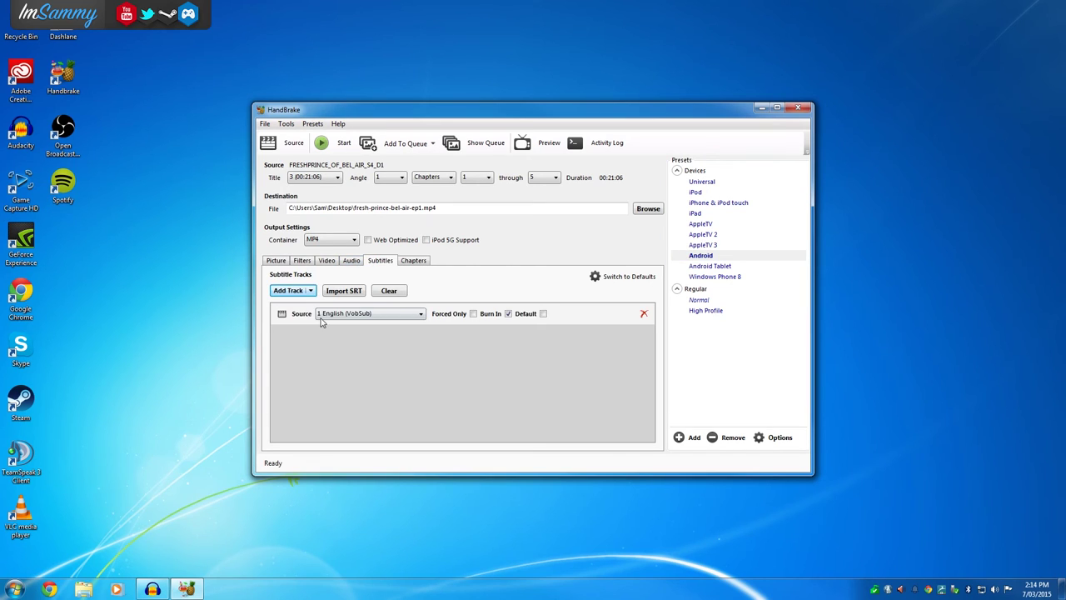
left_click(508, 313)
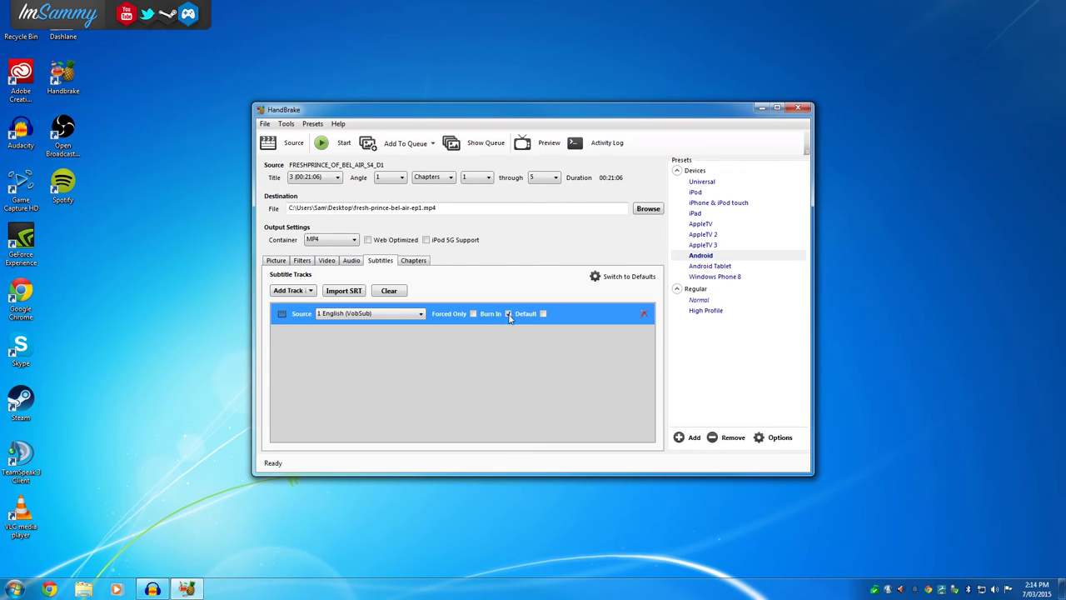
left_click(277, 260)
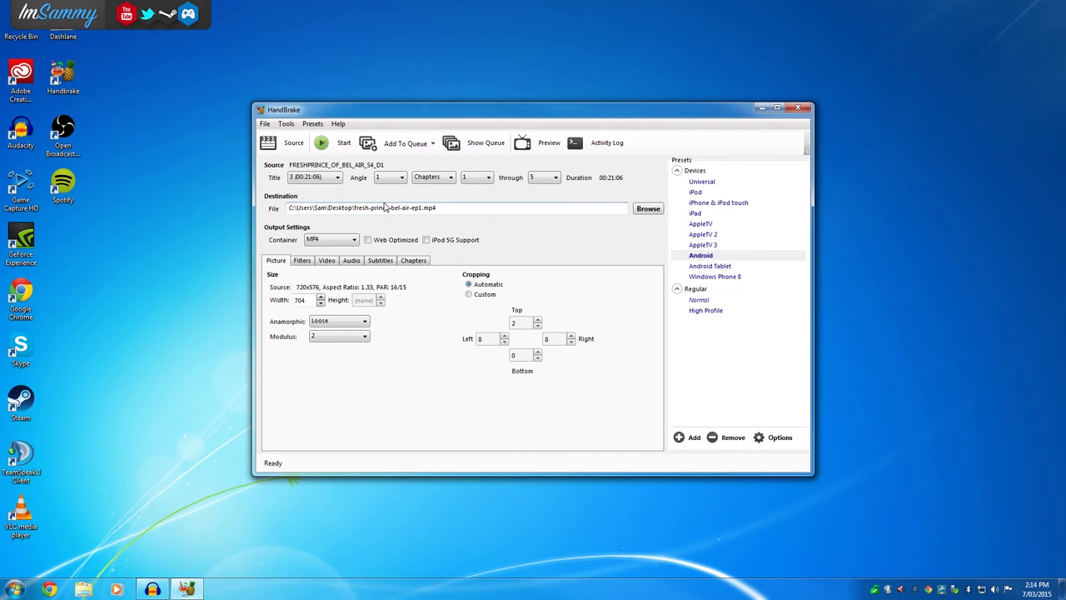
left_click(480, 148)
Add the episode encode, fresh-prince-bel-air-ep1.mp4, to the HandBrake queue.
left_click_drag(479, 158, 654, 196)
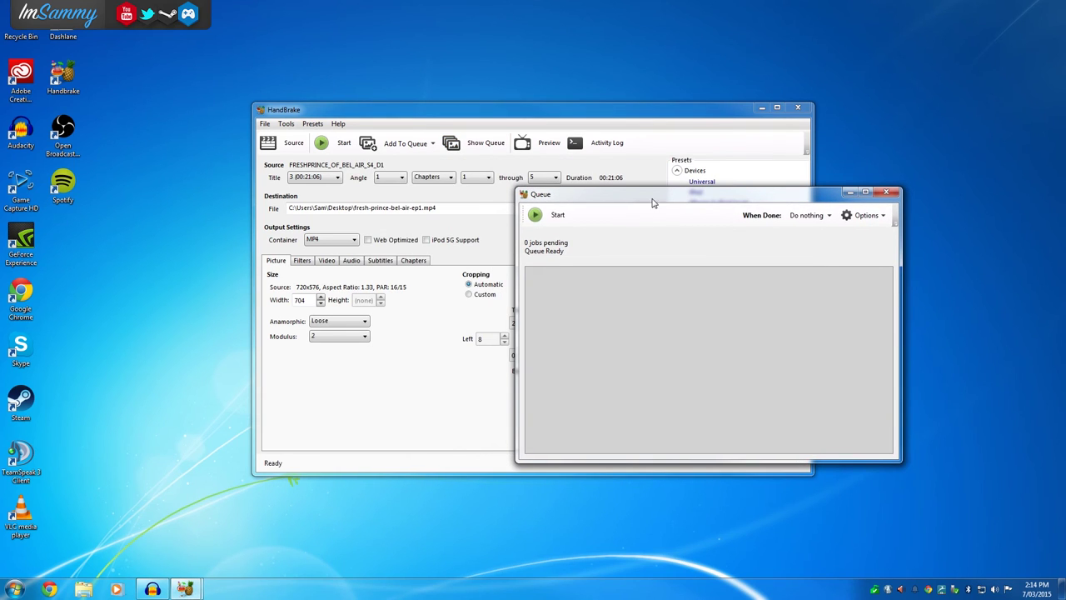
left_click(379, 164)
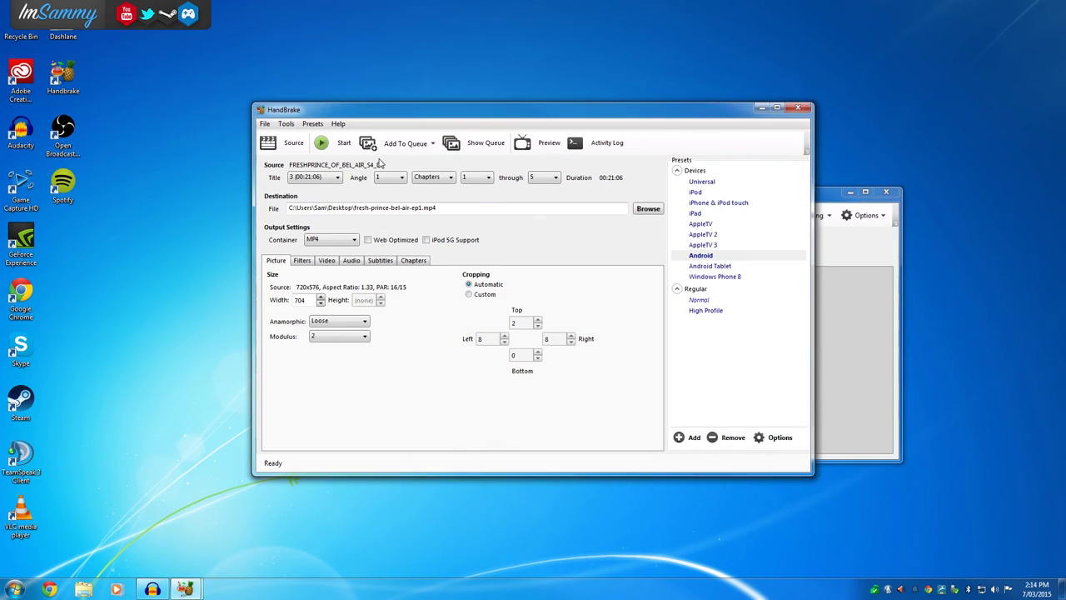
left_click(405, 145)
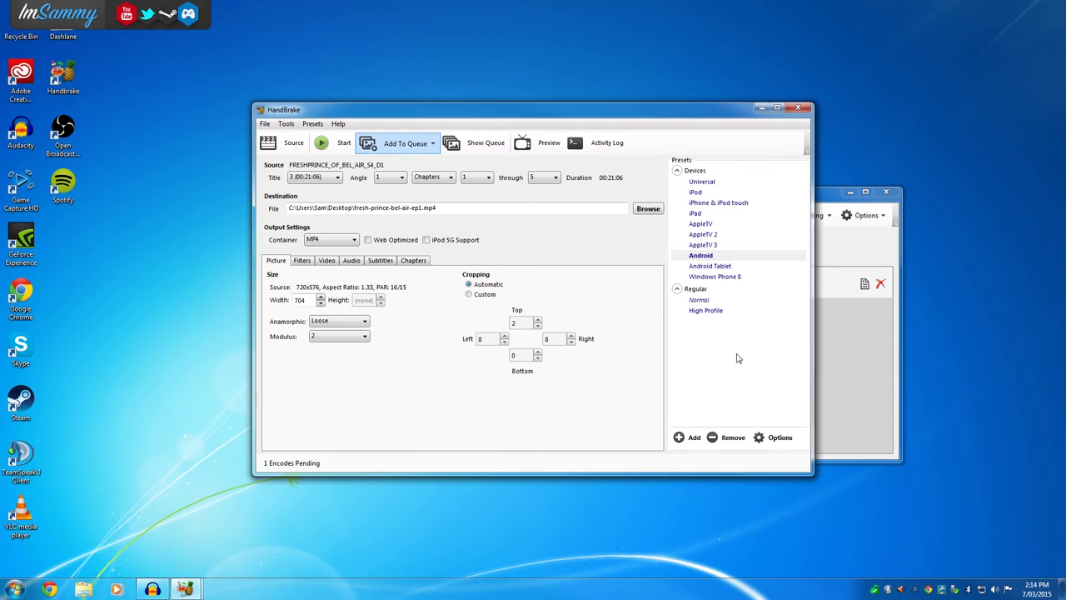
Start encoding the queued job from the Queue window and let it run until the queue finishes.
left_click(820, 206)
left_click_drag(784, 199, 762, 199)
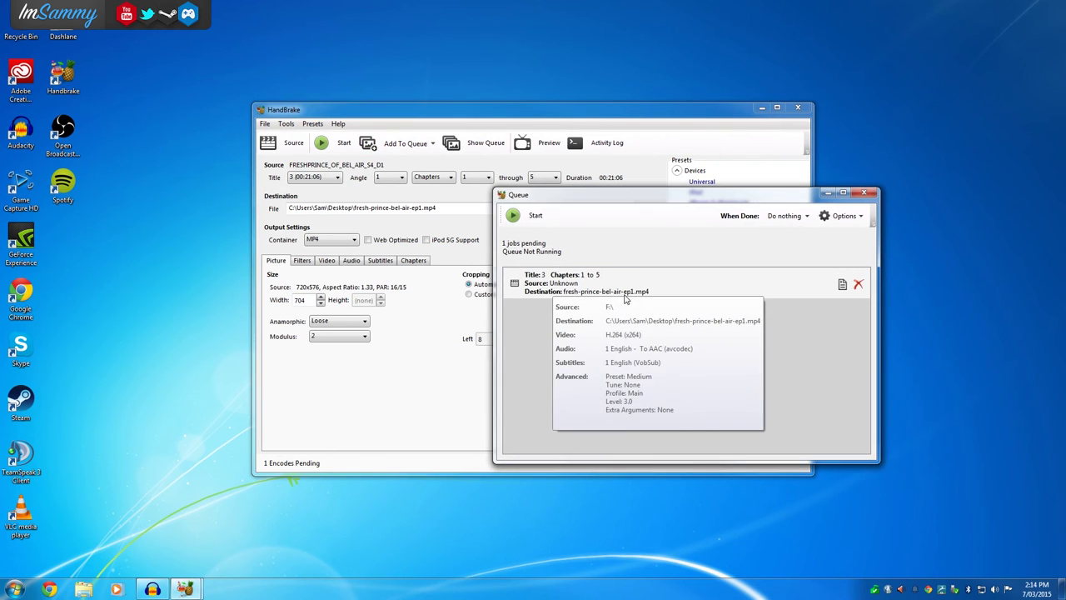
left_click(516, 218)
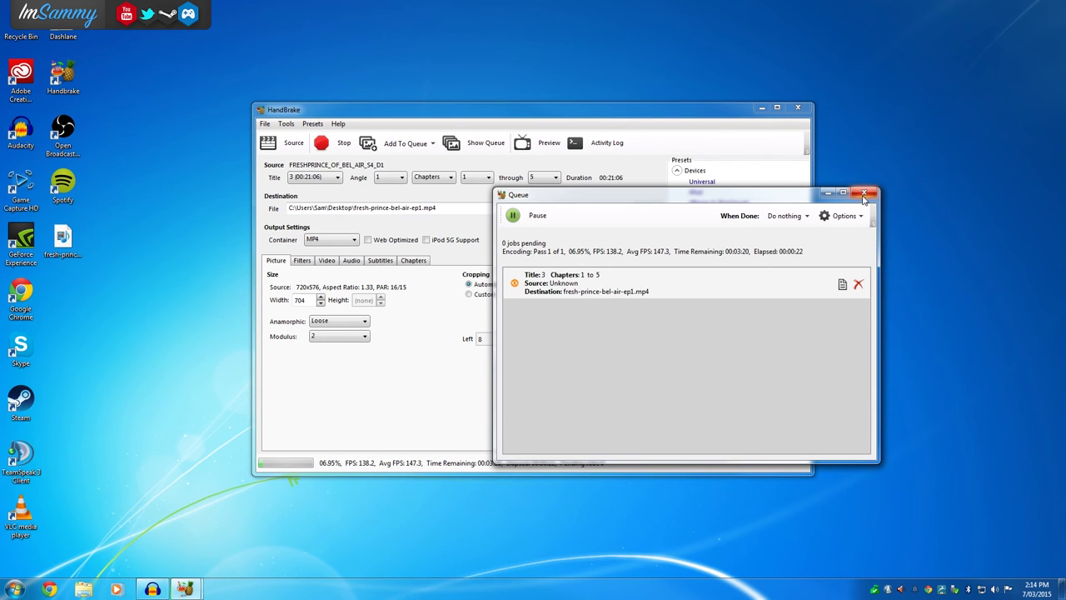
left_click(325, 146)
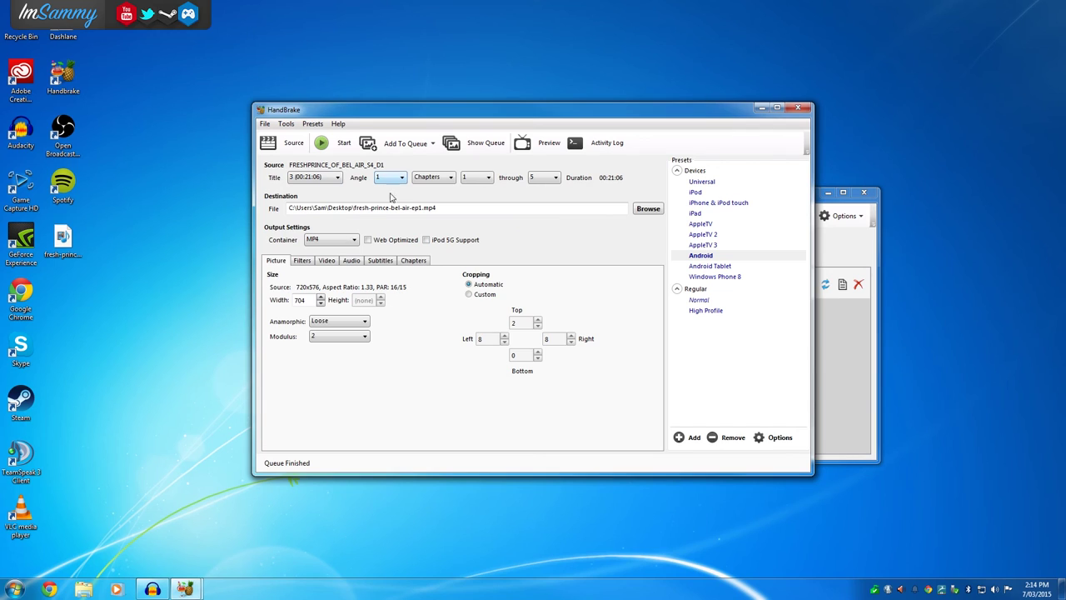
Confirm the fresh-prince-bel-air-ep1.mp4 job shows Queue Completed, then close the Queue window.
left_click(67, 246)
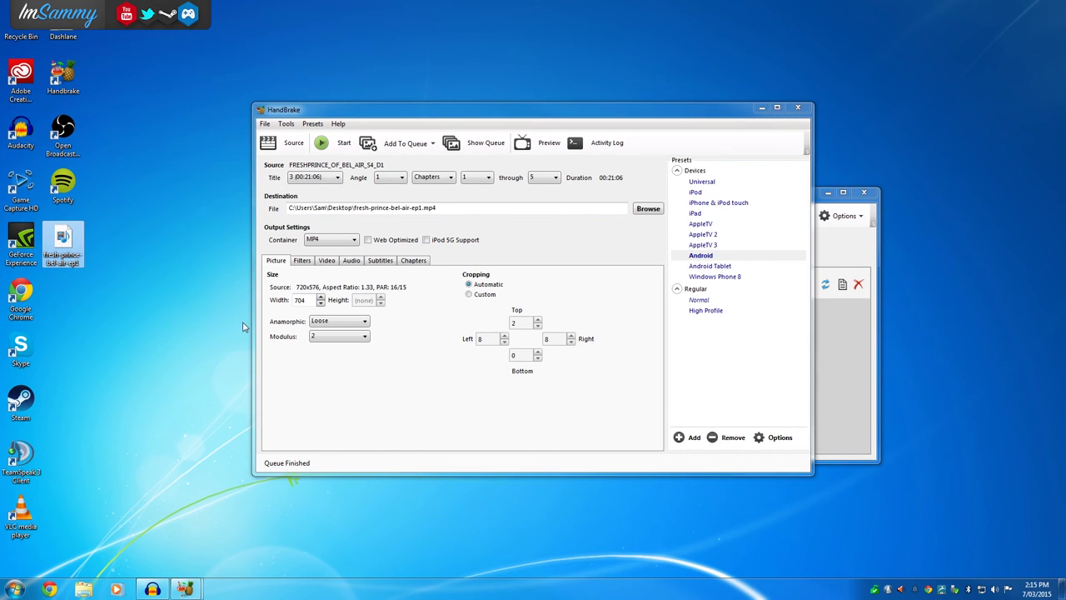
left_click(280, 147)
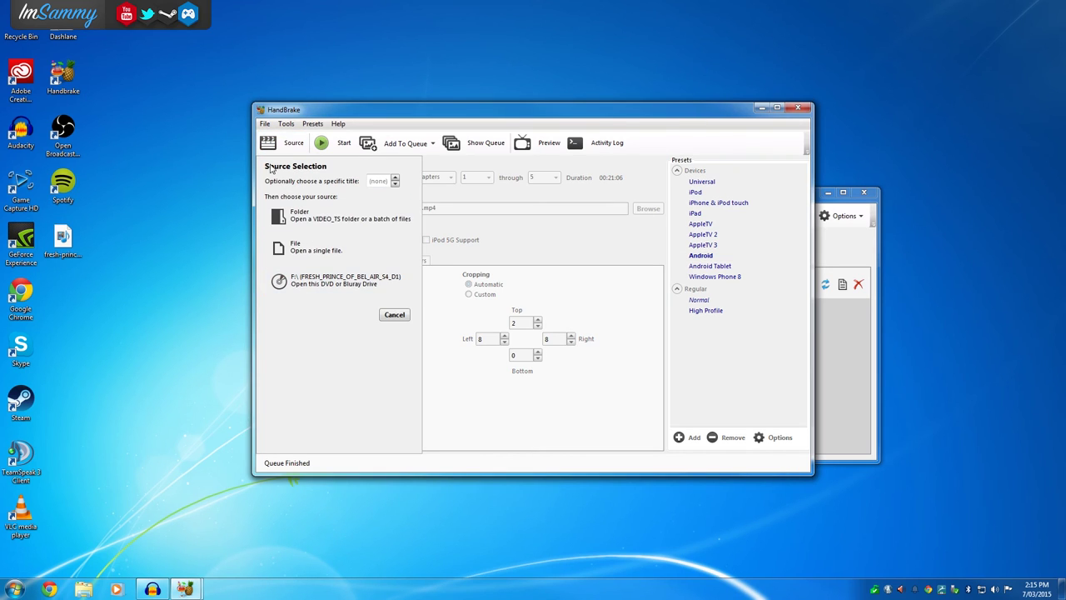
left_click(288, 143)
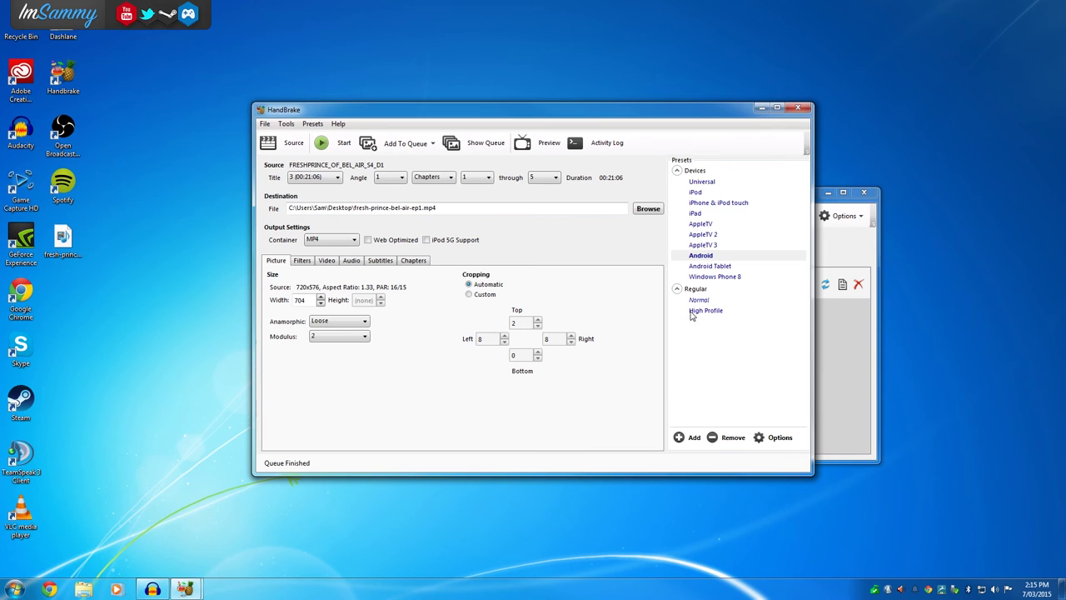
left_click(837, 353)
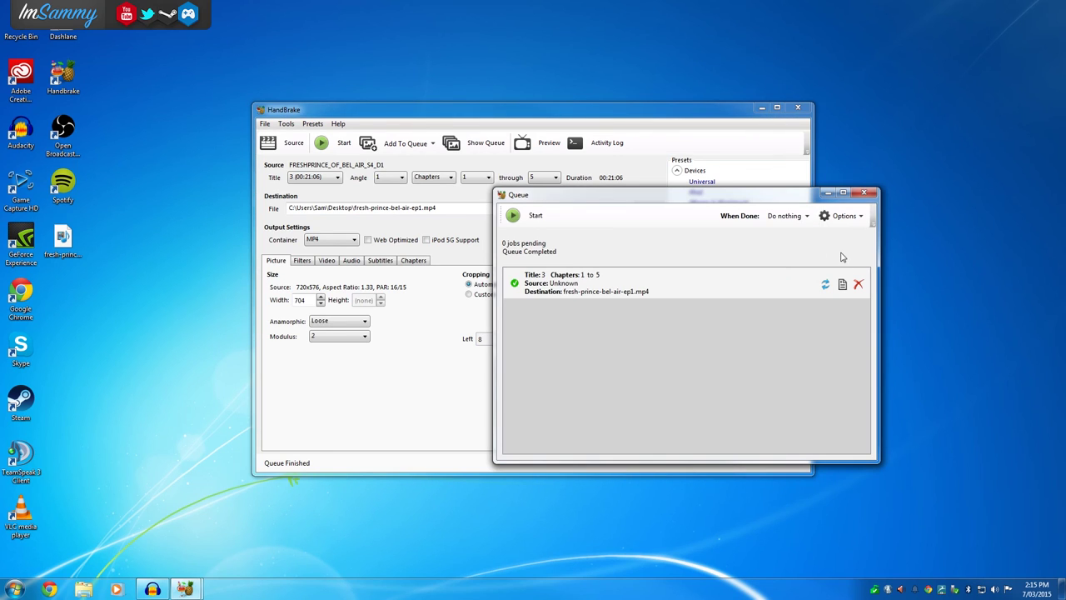
left_click(864, 196)
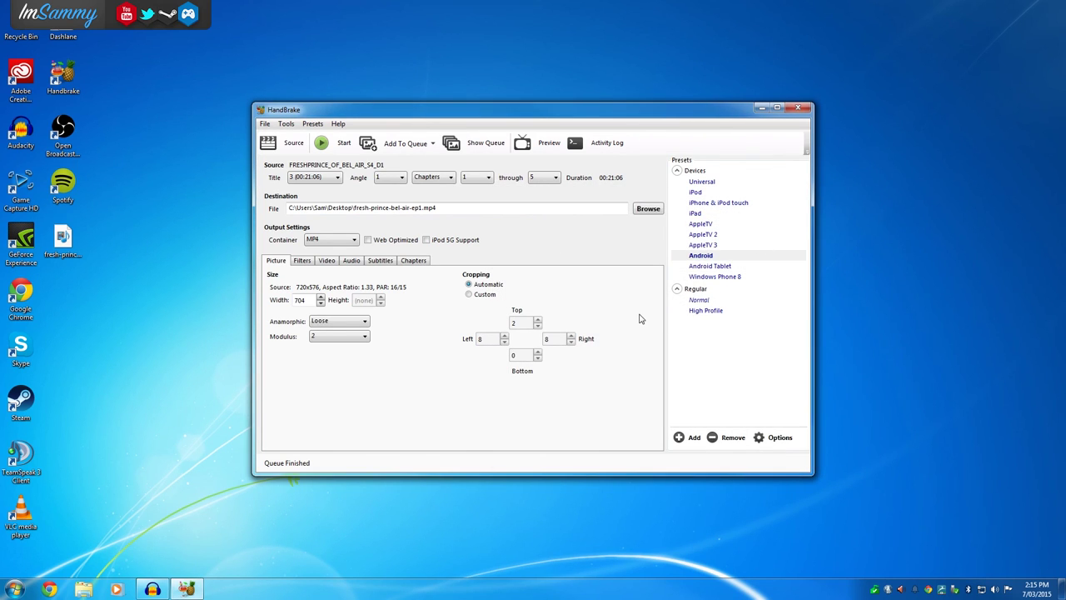